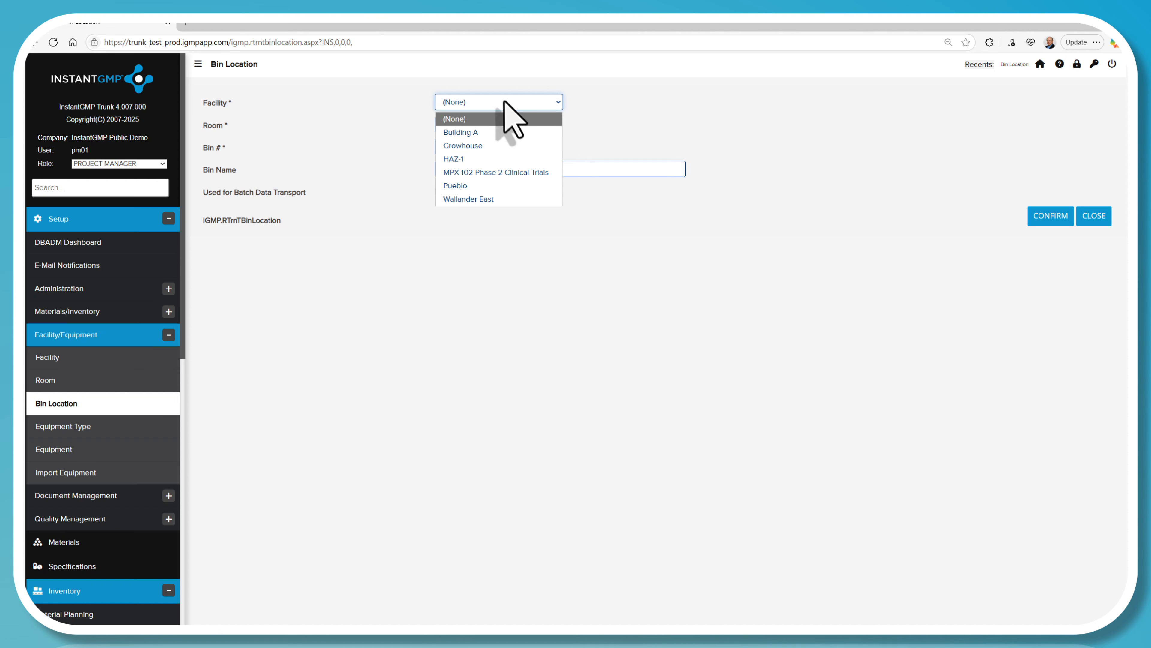
Add a bin location in Building A, room 100-Receiving, with bin number 103 and bin name Quarantine 103.
{"action": "left_click", "coordinate": [493, 129]}
{"action": "left_click", "coordinate": [492, 124]}
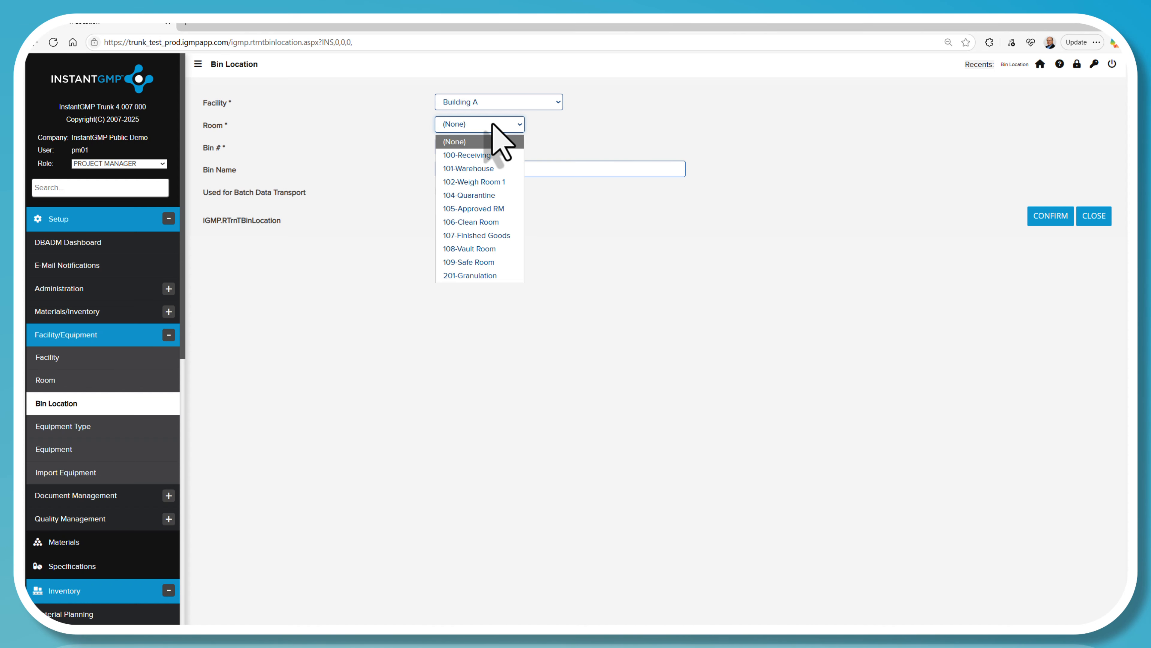
{"action": "left_click", "coordinate": [480, 156]}
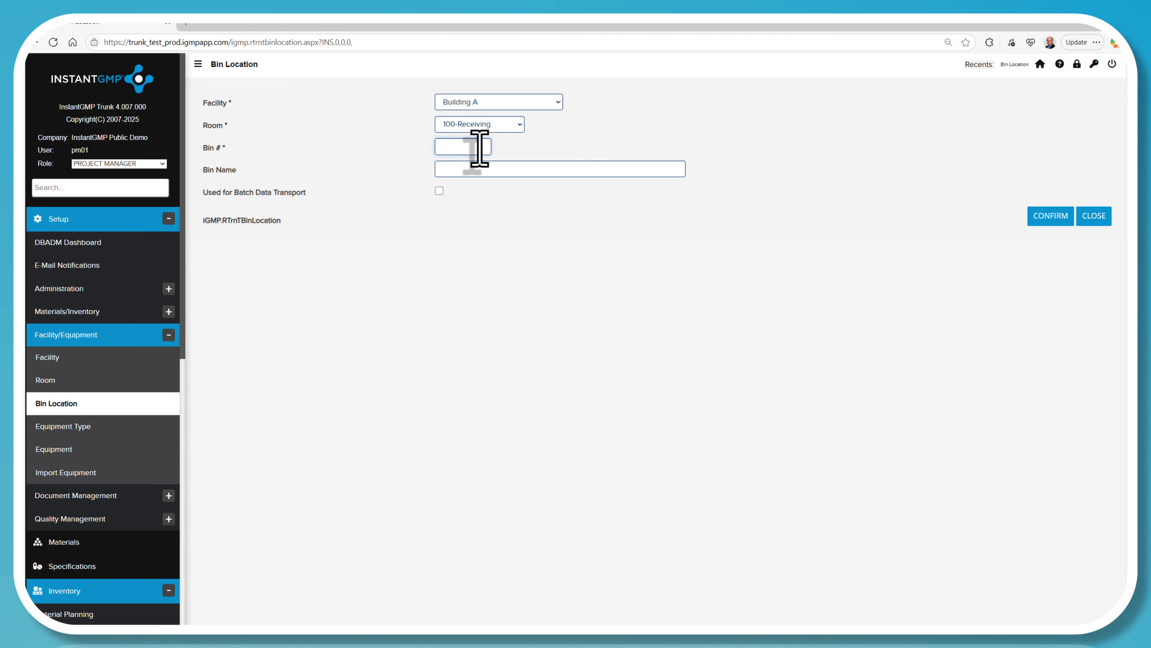
{"action": "key", "text": "Tab"}
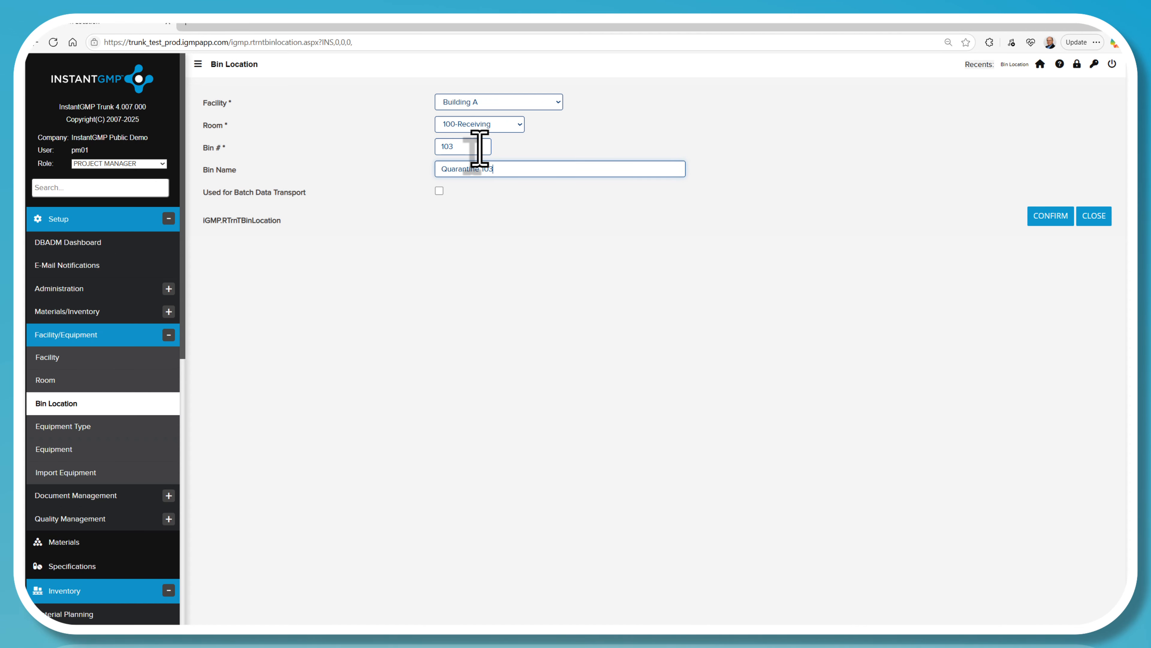
{"action": "left_click", "coordinate": [1050, 215]}
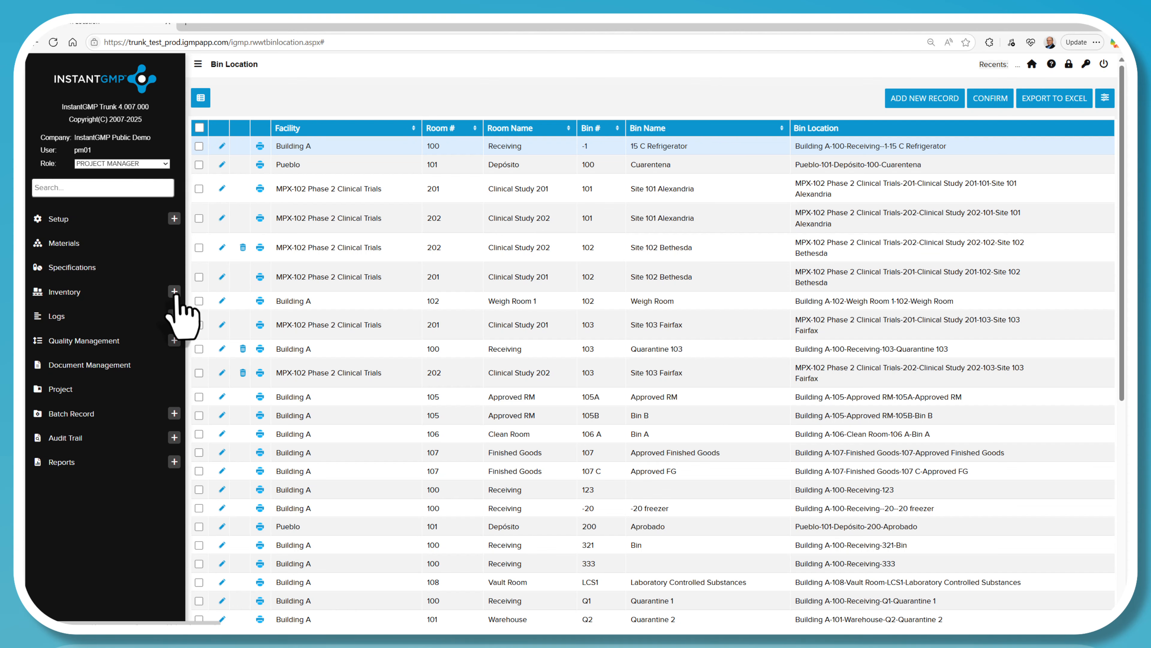
Open the pending Purified Water receipt from Biotech Supply, setting the received unit to L and the vendor lot number to L2311.
{"action": "left_click", "coordinate": [176, 293]}
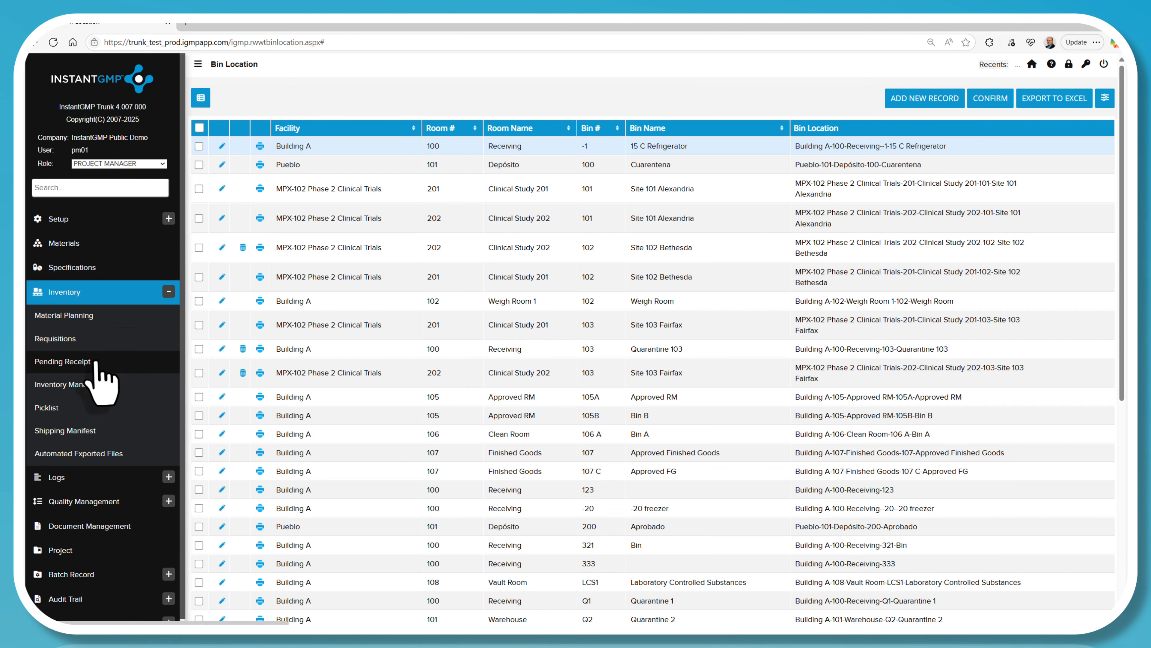
{"action": "left_click", "coordinate": [95, 361]}
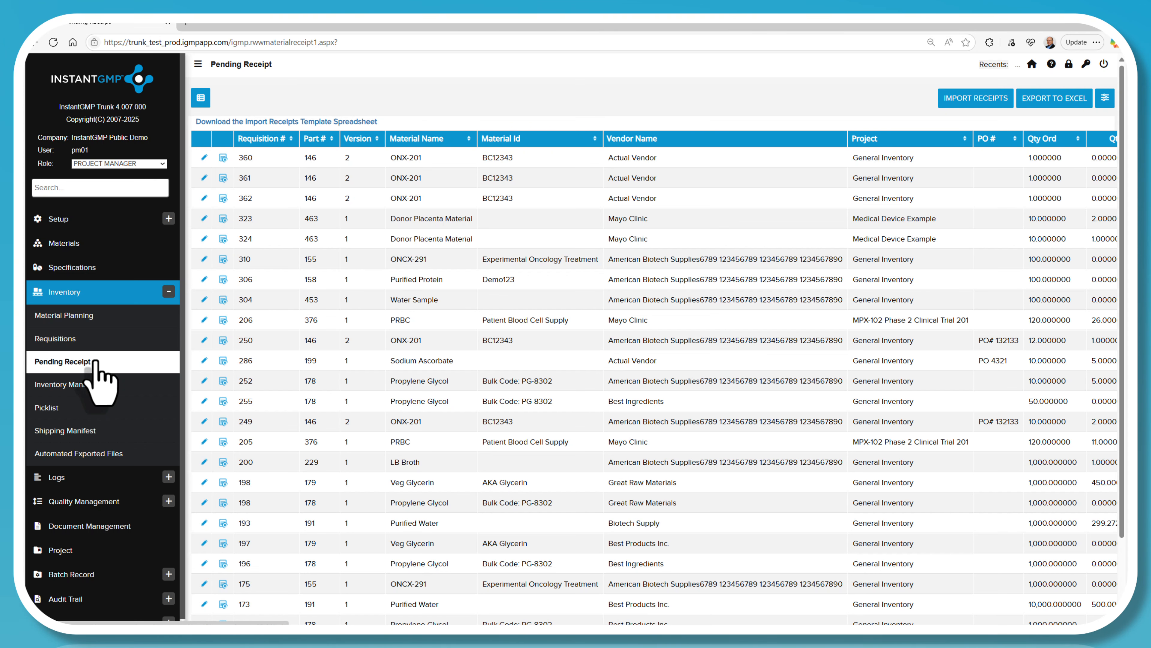
{"action": "left_click", "coordinate": [204, 522]}
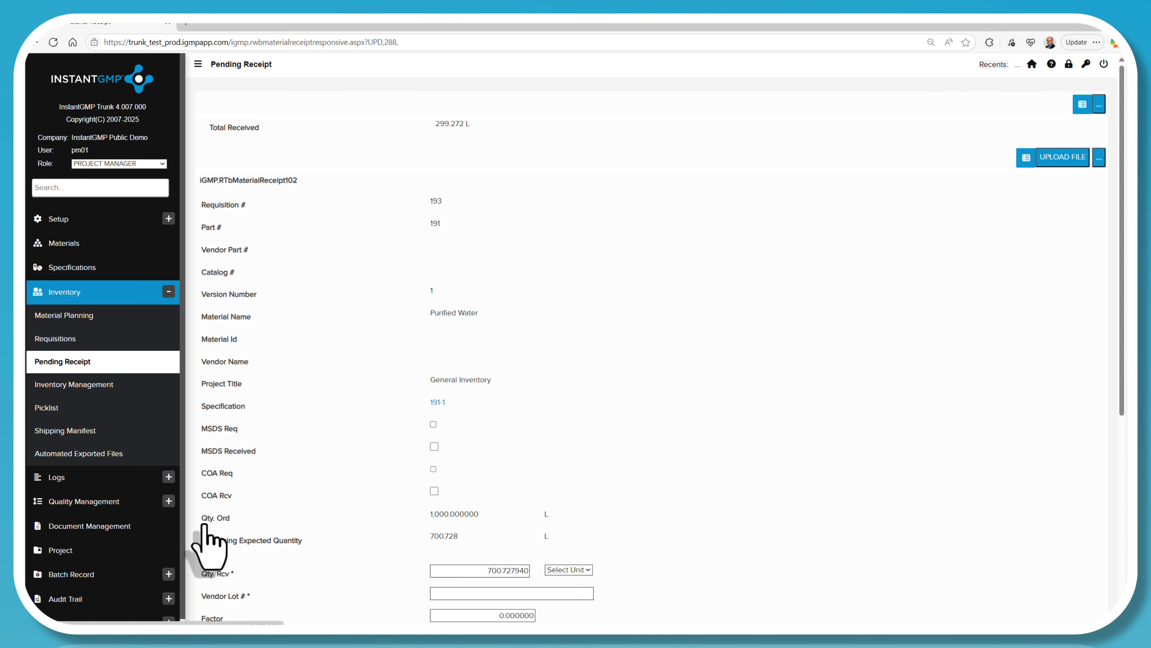
{"action": "scroll", "coordinate": [458, 447], "scroll_direction": "down", "scroll_amount": 6}
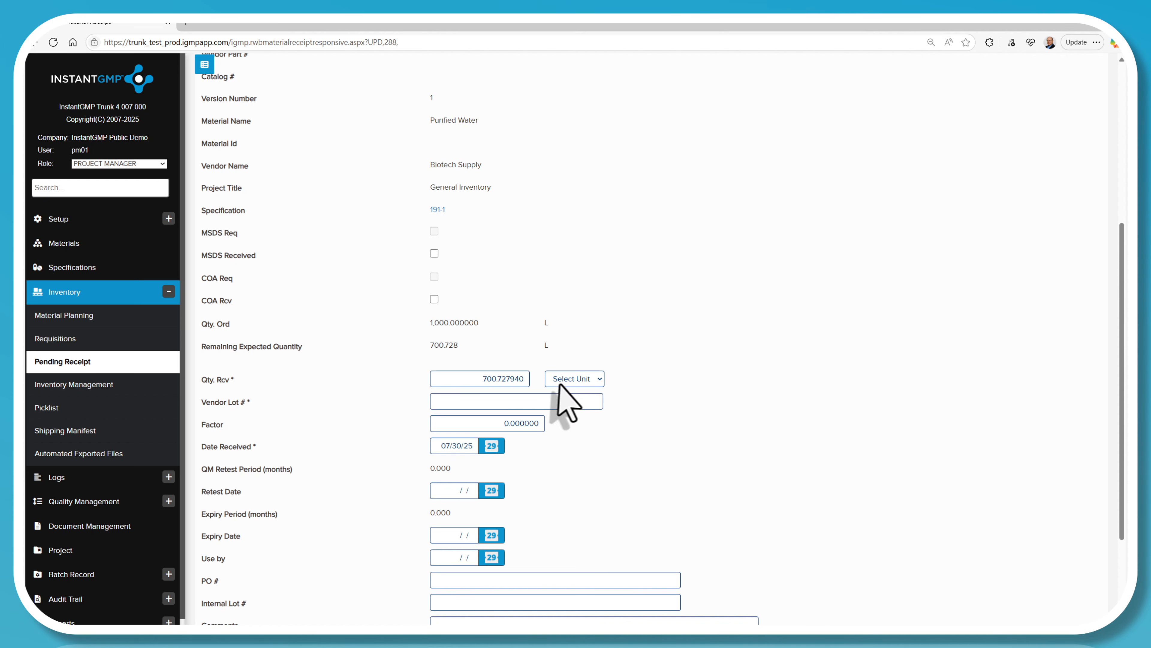
{"action": "left_click", "coordinate": [565, 408]}
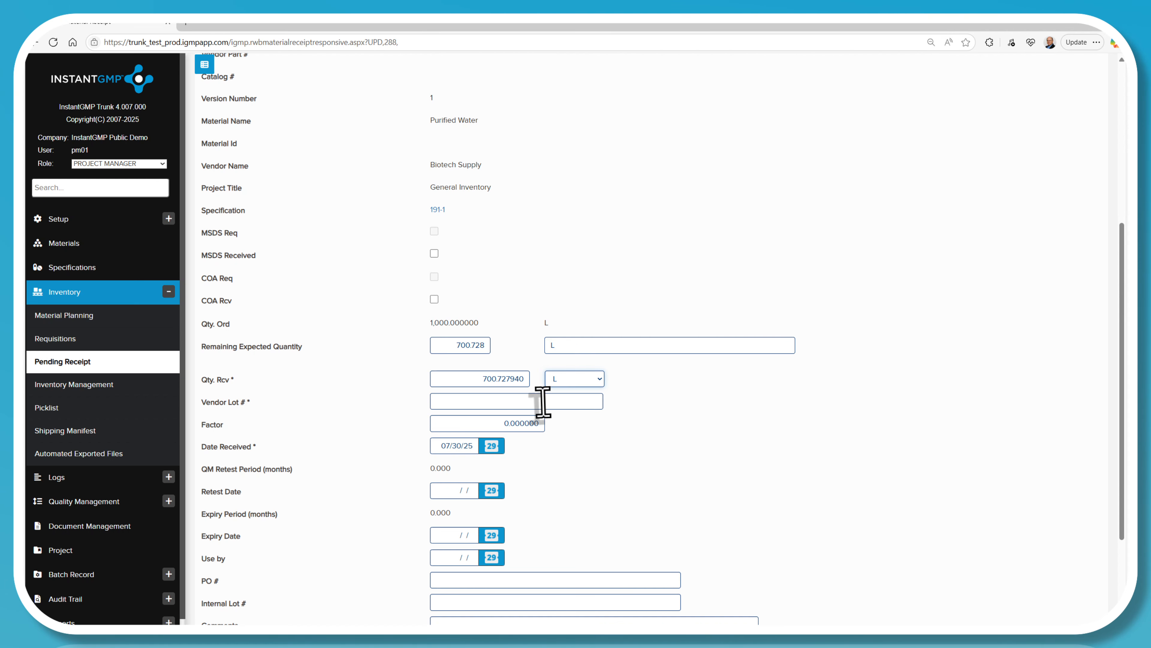
{"action": "left_click", "coordinate": [542, 402]}
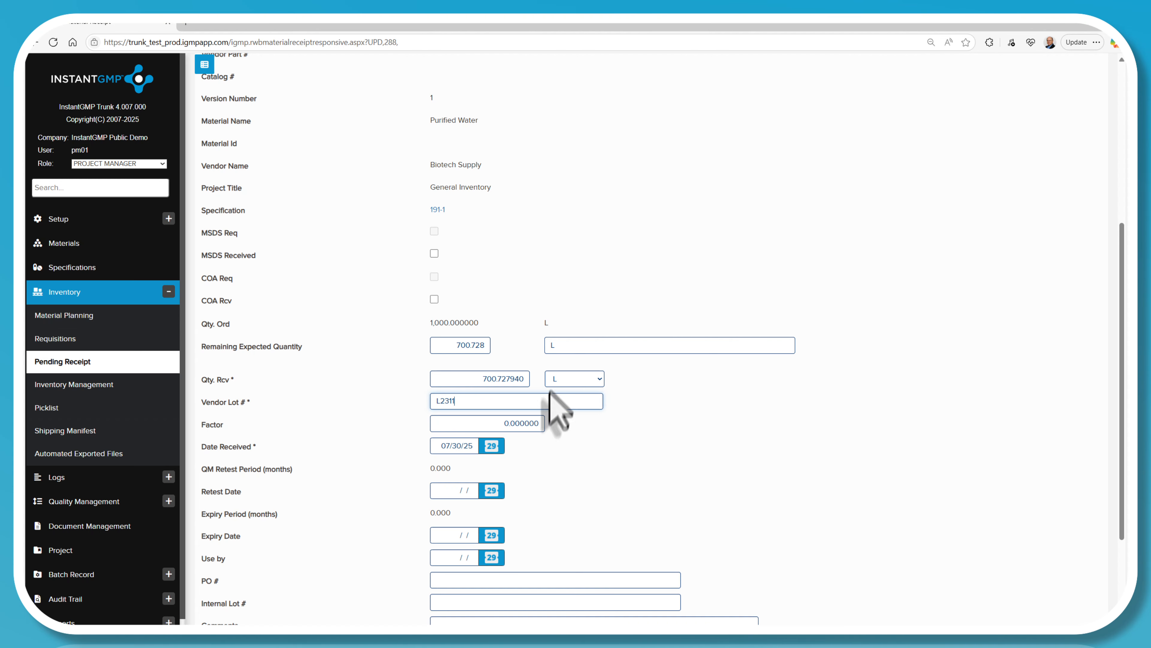
Assign the receipt's storage location to Building A, room 100-Receiving, bin 103-Quarantine 103.
{"action": "scroll", "coordinate": [551, 408], "scroll_direction": "down", "scroll_amount": 3}
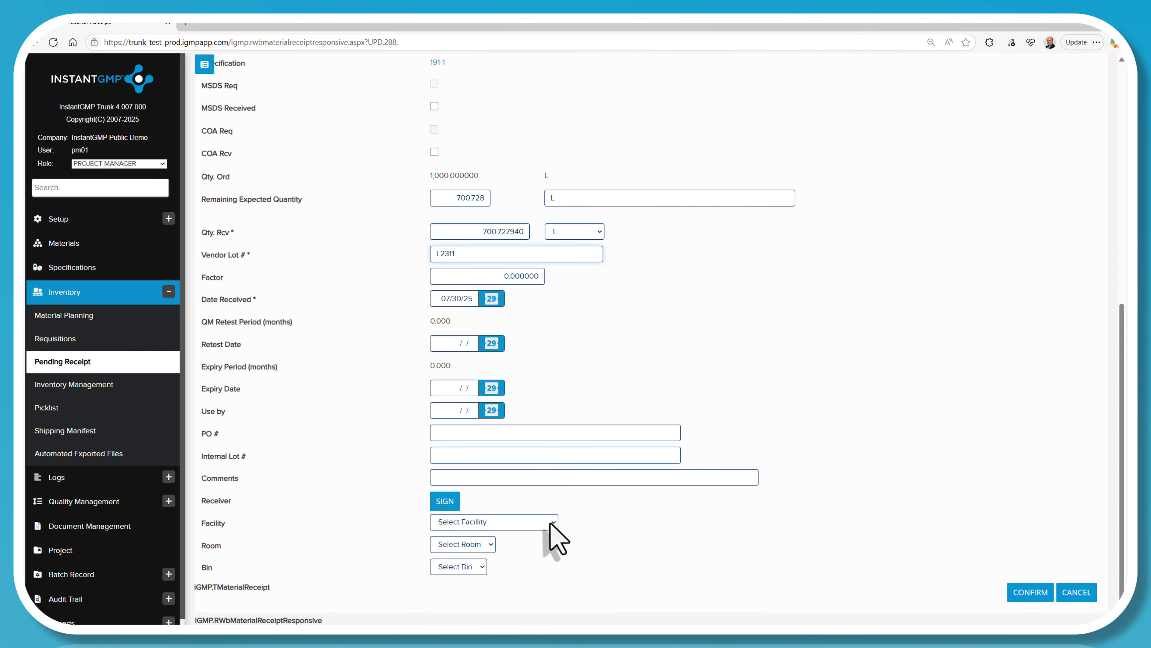
{"action": "left_click", "coordinate": [550, 523]}
{"action": "left_click", "coordinate": [532, 550]}
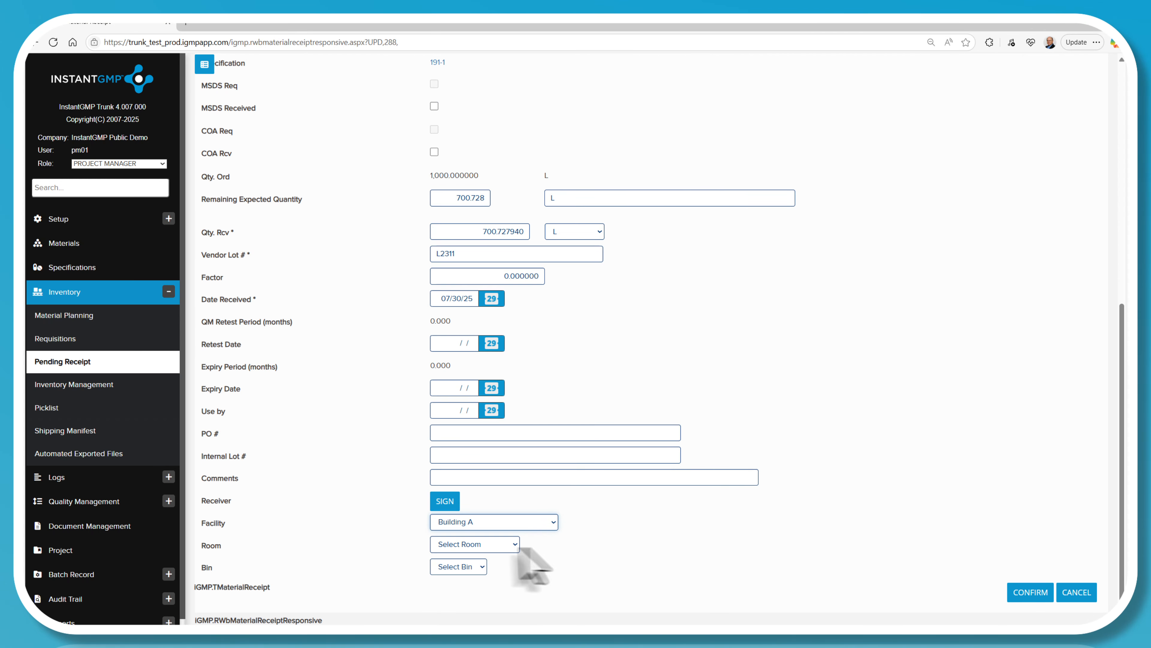
{"action": "left_click", "coordinate": [512, 547]}
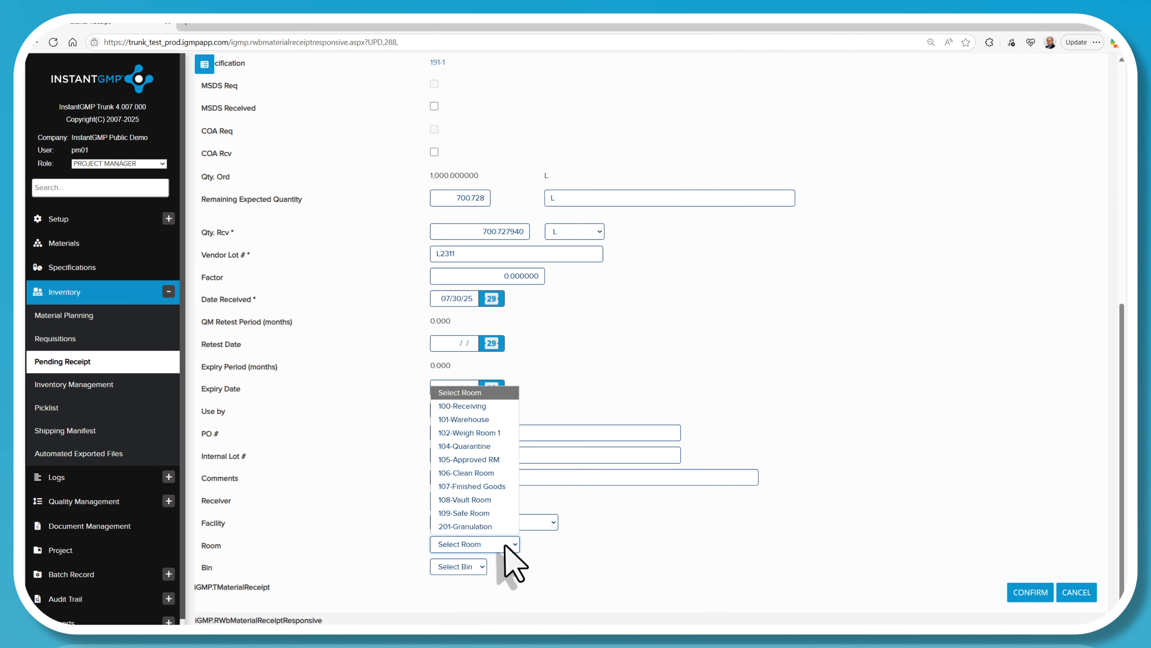
{"action": "left_click", "coordinate": [478, 406]}
{"action": "left_click", "coordinate": [498, 572]}
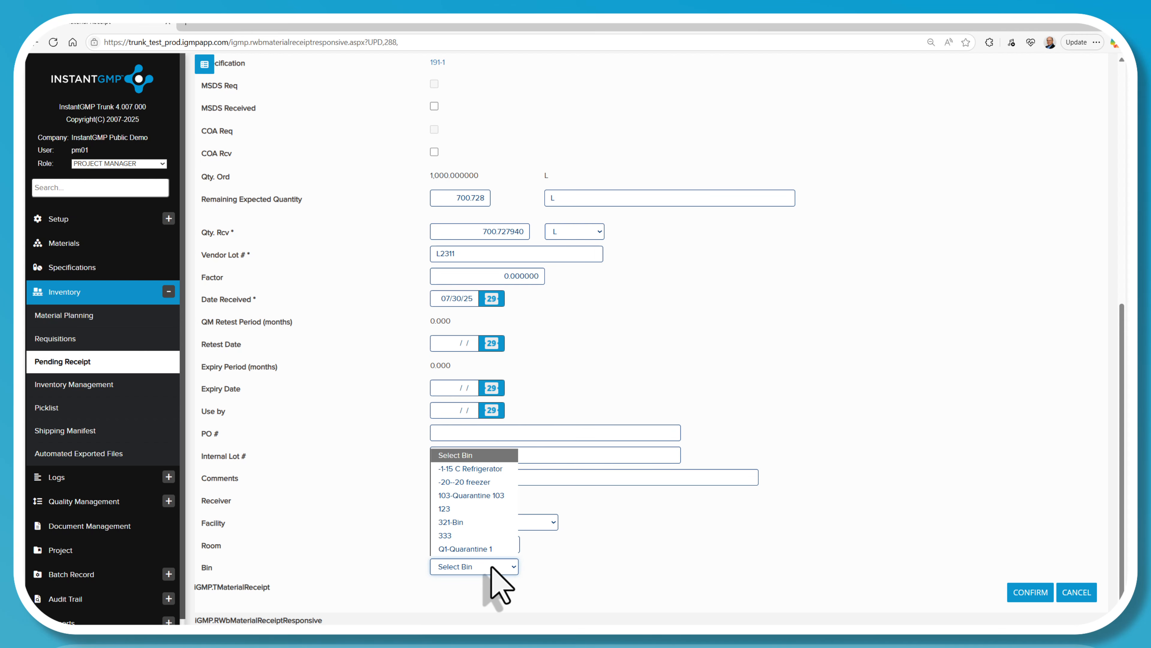
{"action": "left_click", "coordinate": [476, 494]}
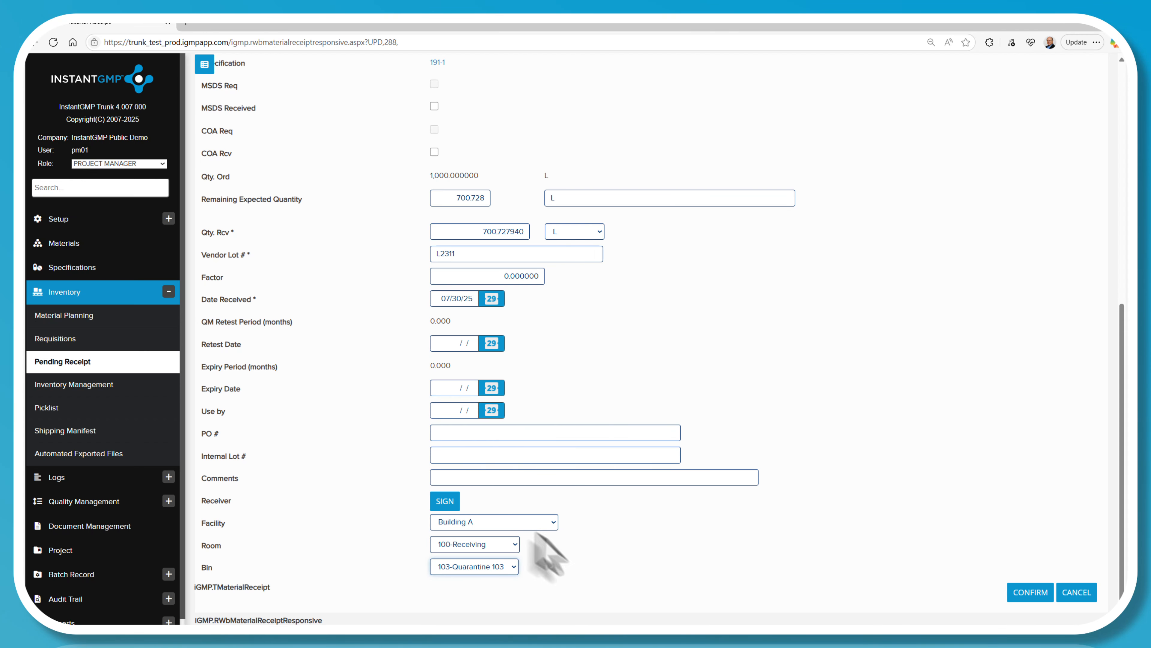
Sign the Purified Water receipt as receiver with the prefilled credentials and submit the receipt.
{"action": "left_click", "coordinate": [449, 502]}
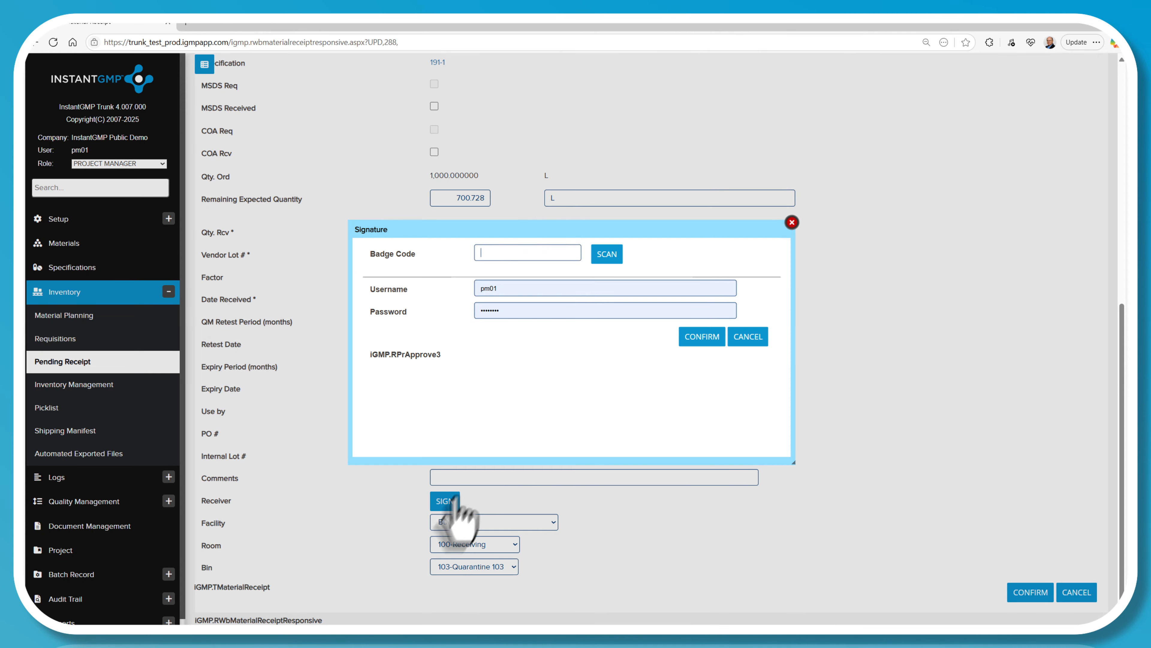
{"action": "left_click", "coordinate": [697, 335]}
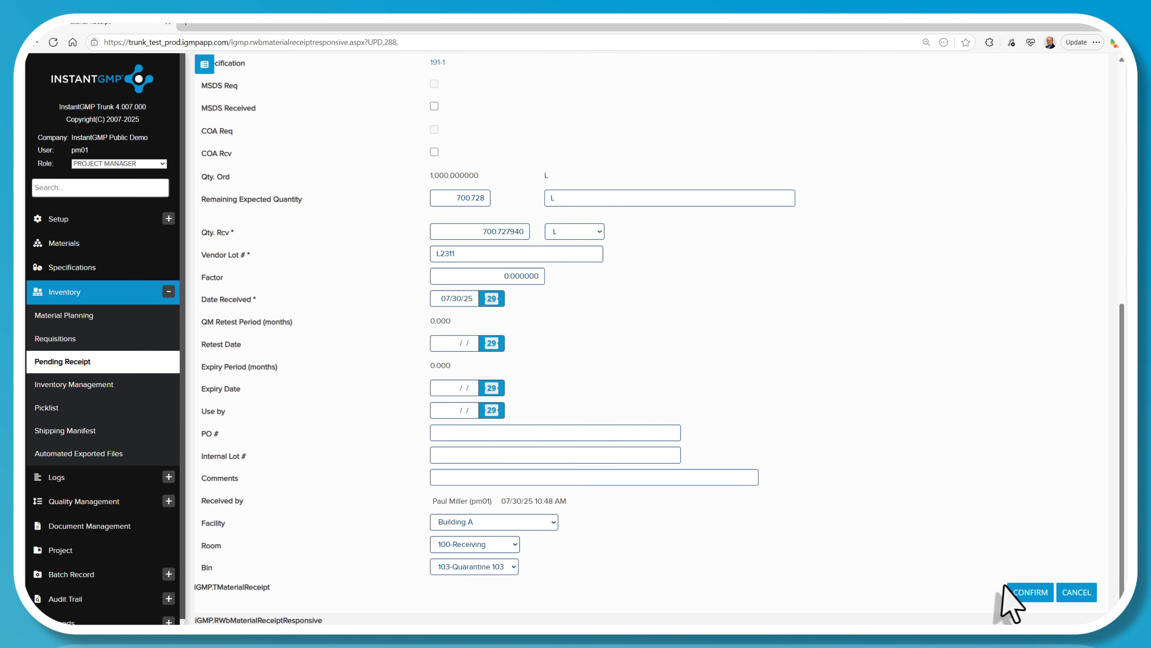
{"action": "left_click", "coordinate": [1014, 593]}
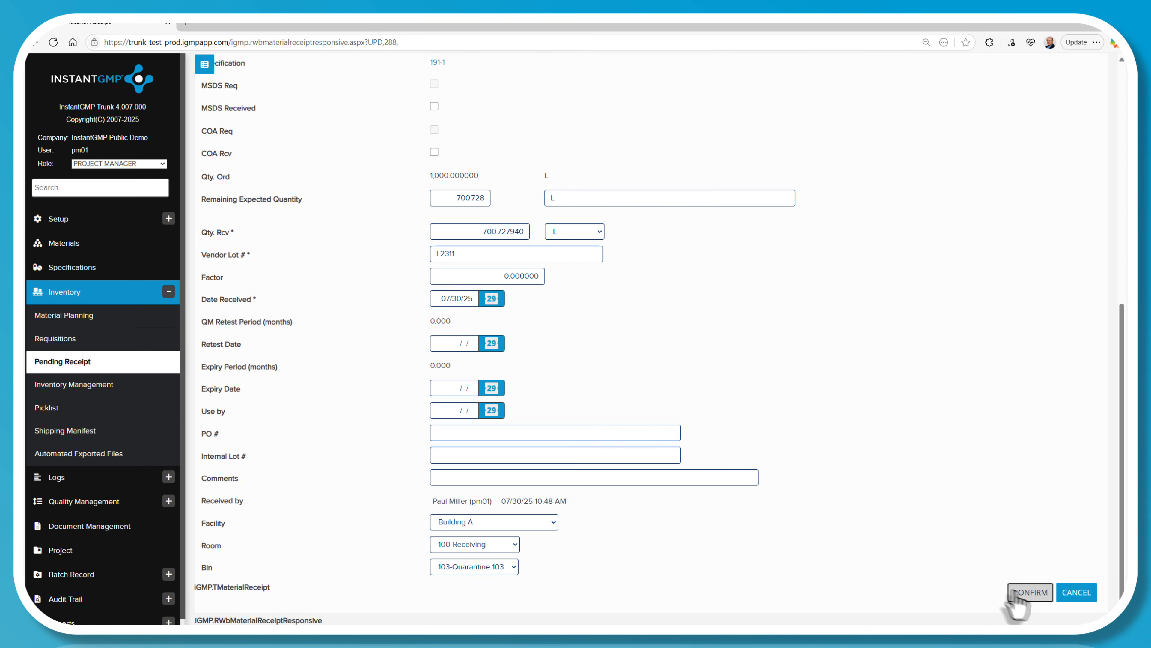
Open the usage history of the Purified Water receipt with vendor lot L2311 in Inventory Management.
{"action": "left_click", "coordinate": [96, 394]}
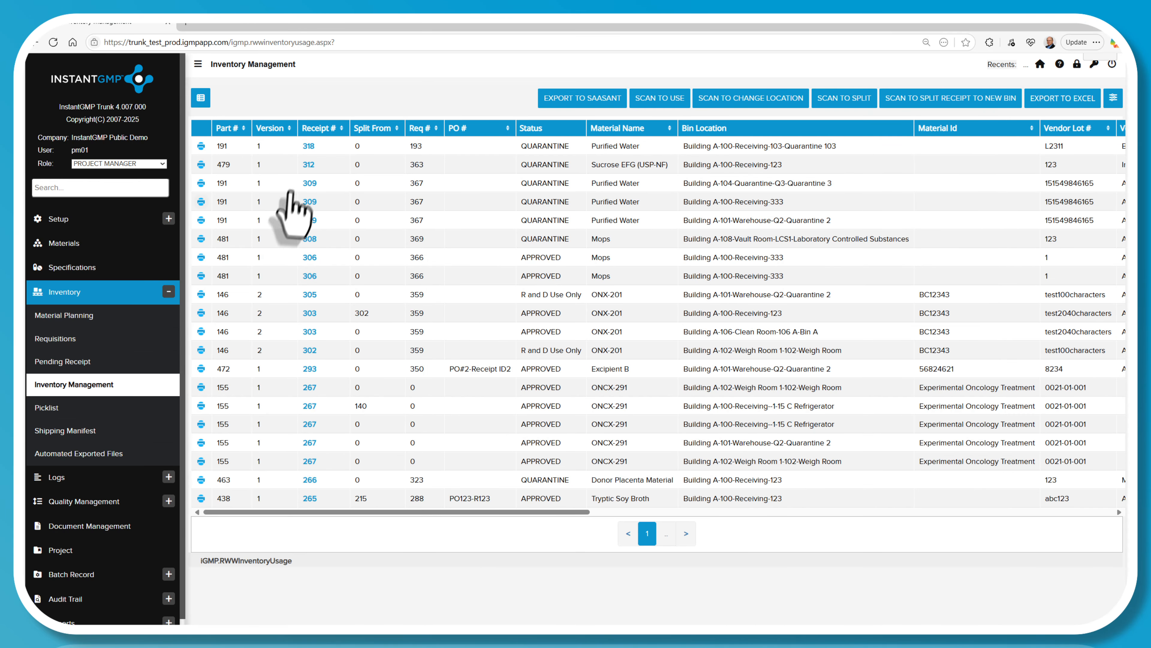
{"action": "left_click", "coordinate": [309, 146]}
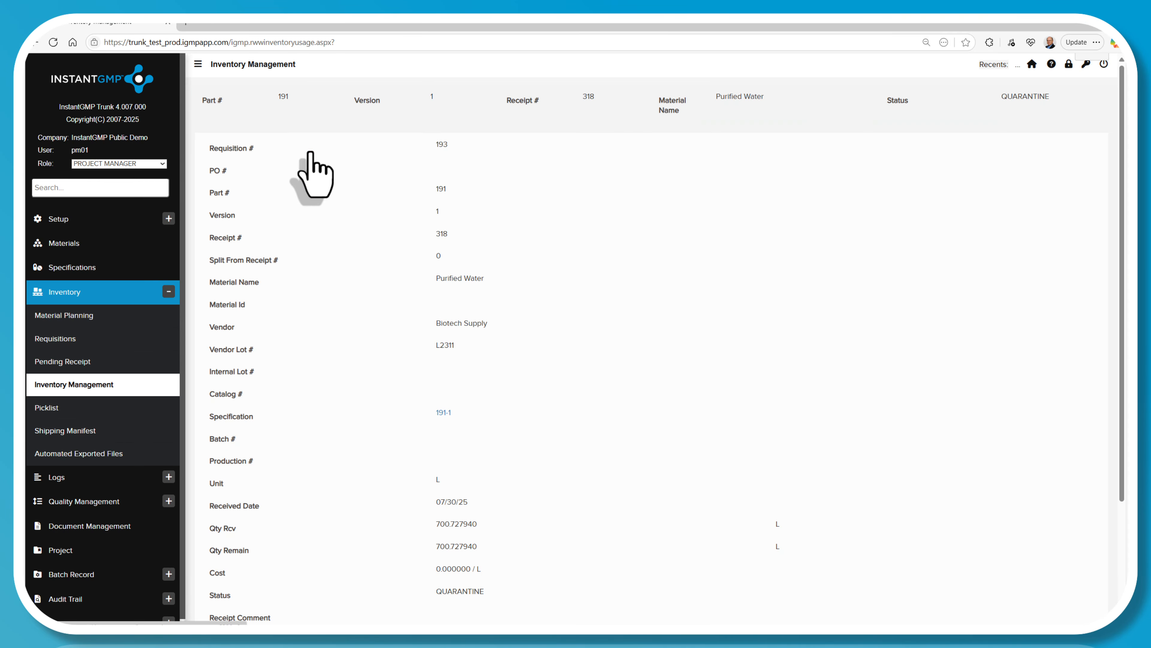
{"action": "left_click", "coordinate": [253, 137]}
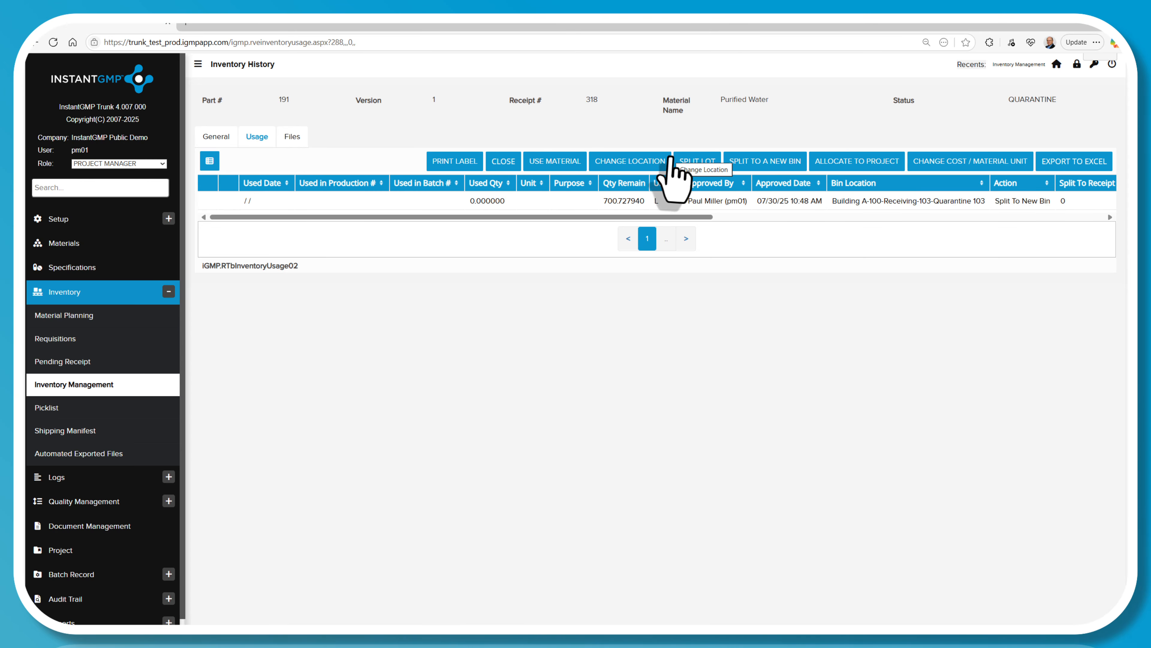
Start a location change for the lot, choosing Building A, room 101-Warehouse, bin Q2-Quarantine 2.
{"action": "left_click", "coordinate": [660, 158]}
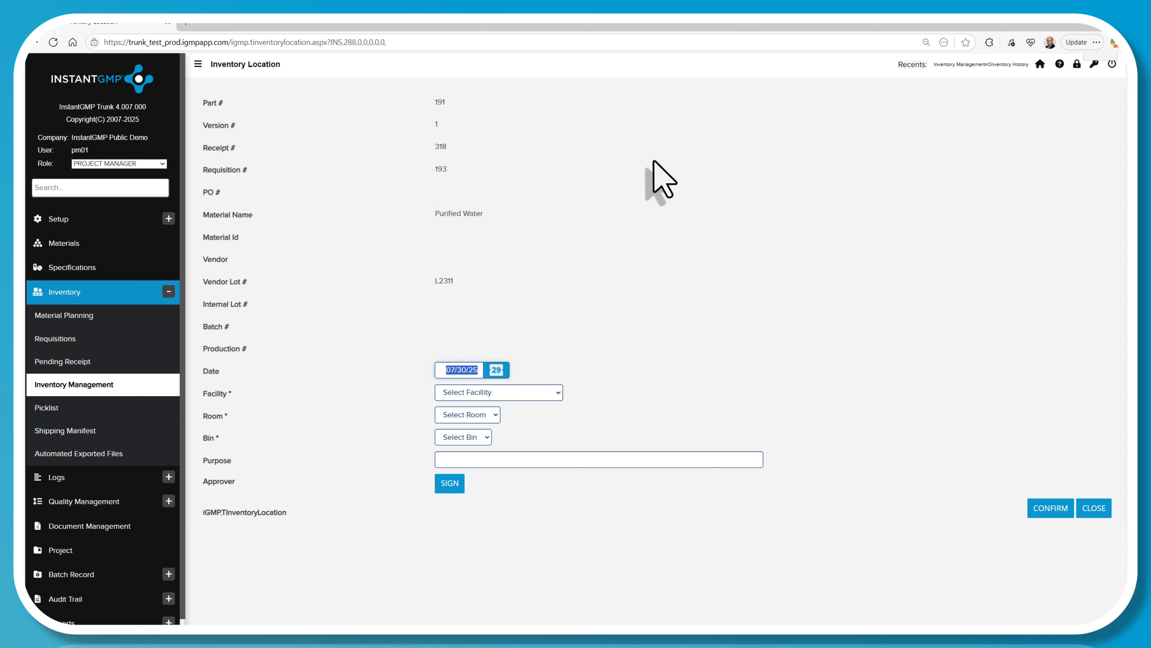
{"action": "left_click", "coordinate": [548, 394]}
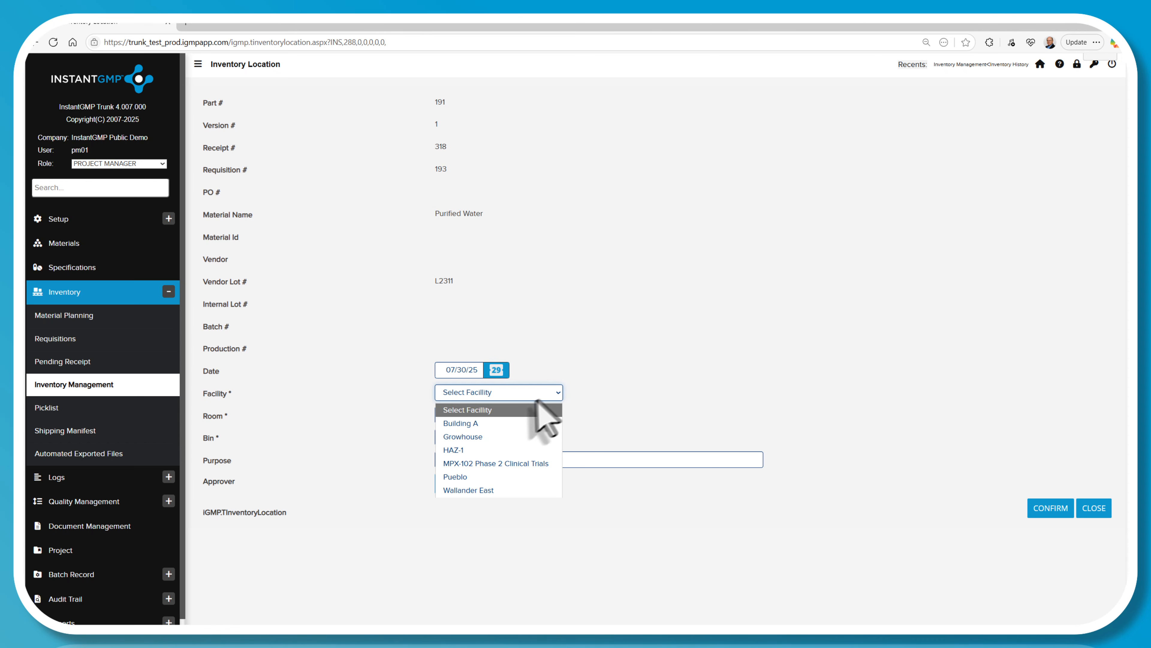
{"action": "left_click", "coordinate": [529, 425]}
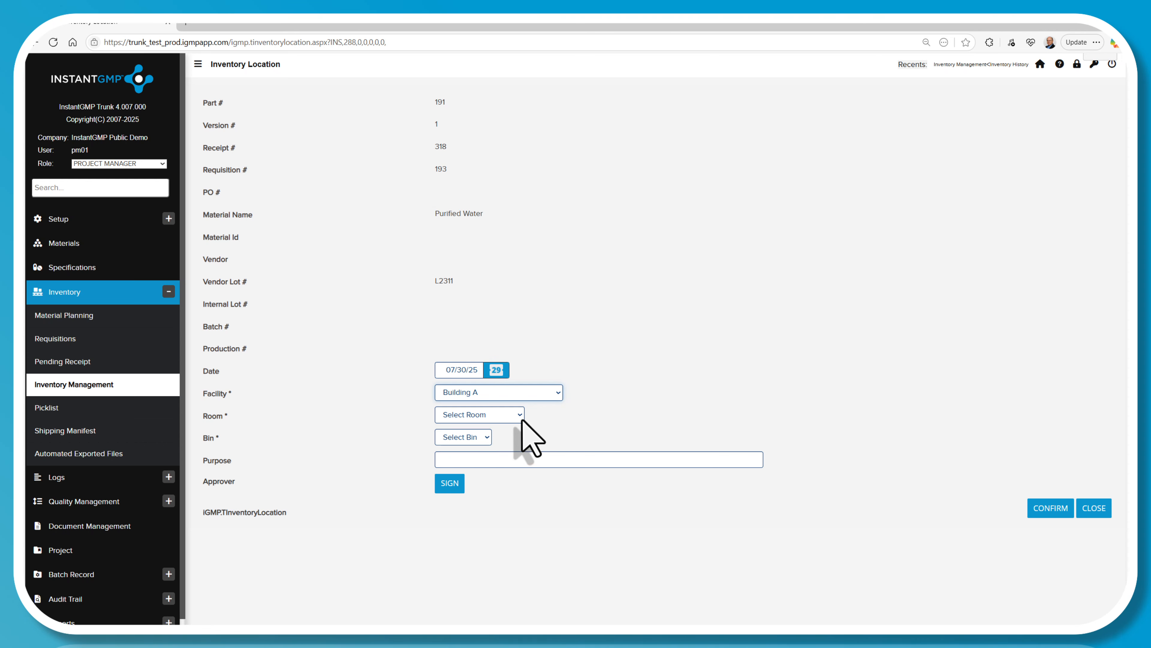
{"action": "left_click", "coordinate": [520, 416]}
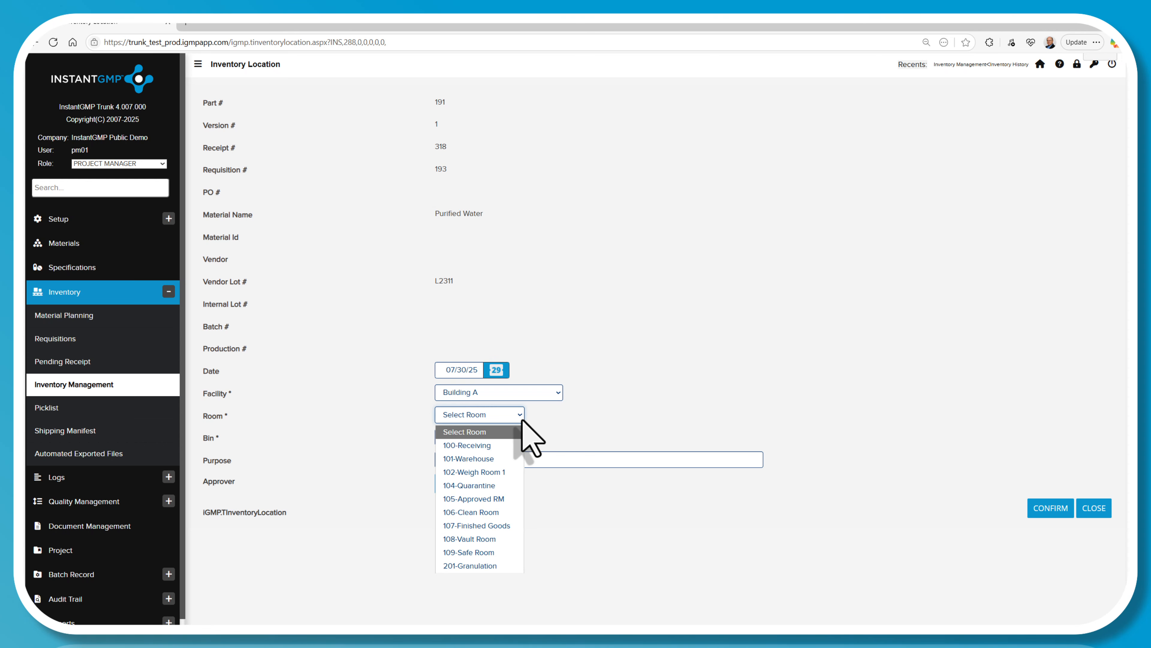
{"action": "left_click", "coordinate": [505, 459]}
{"action": "left_click", "coordinate": [488, 437]}
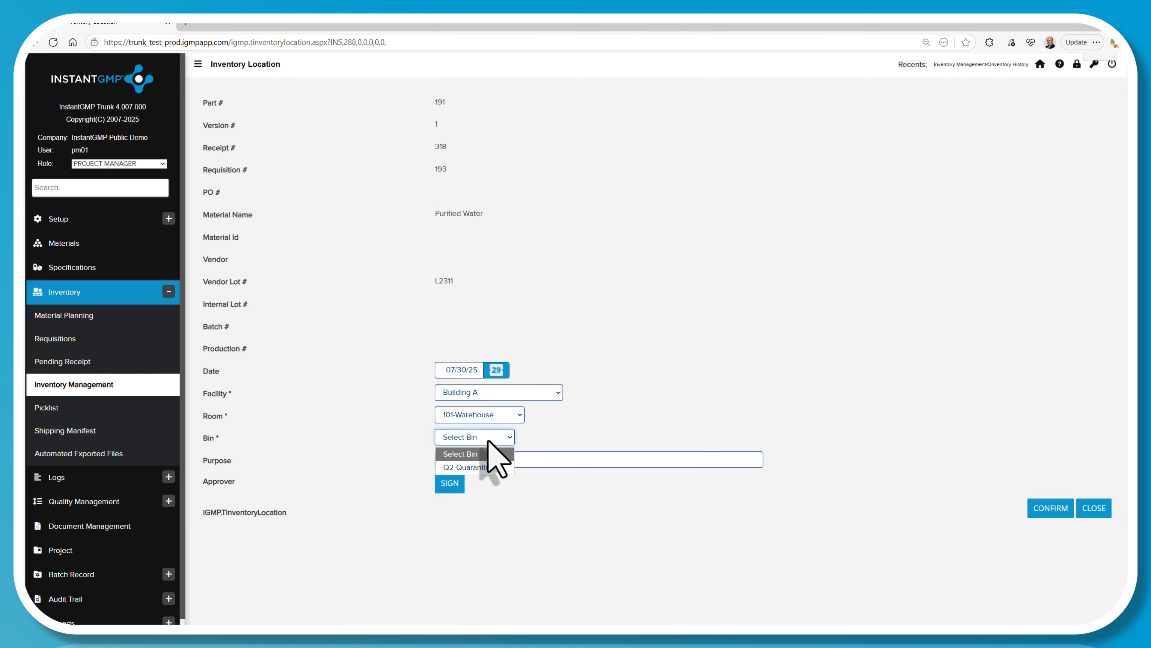
{"action": "left_click", "coordinate": [489, 467]}
Sign the location change as approver, submit it, and highlight the new bin location in the usage history.
{"action": "left_click", "coordinate": [449, 483]}
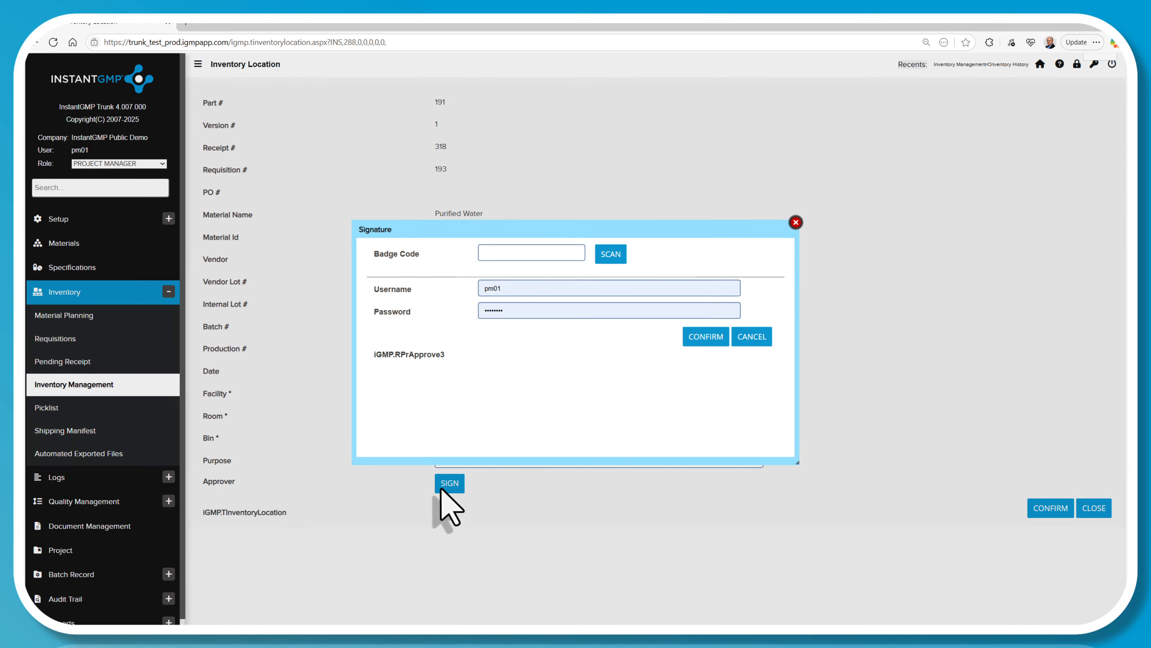
{"action": "left_click", "coordinate": [706, 336]}
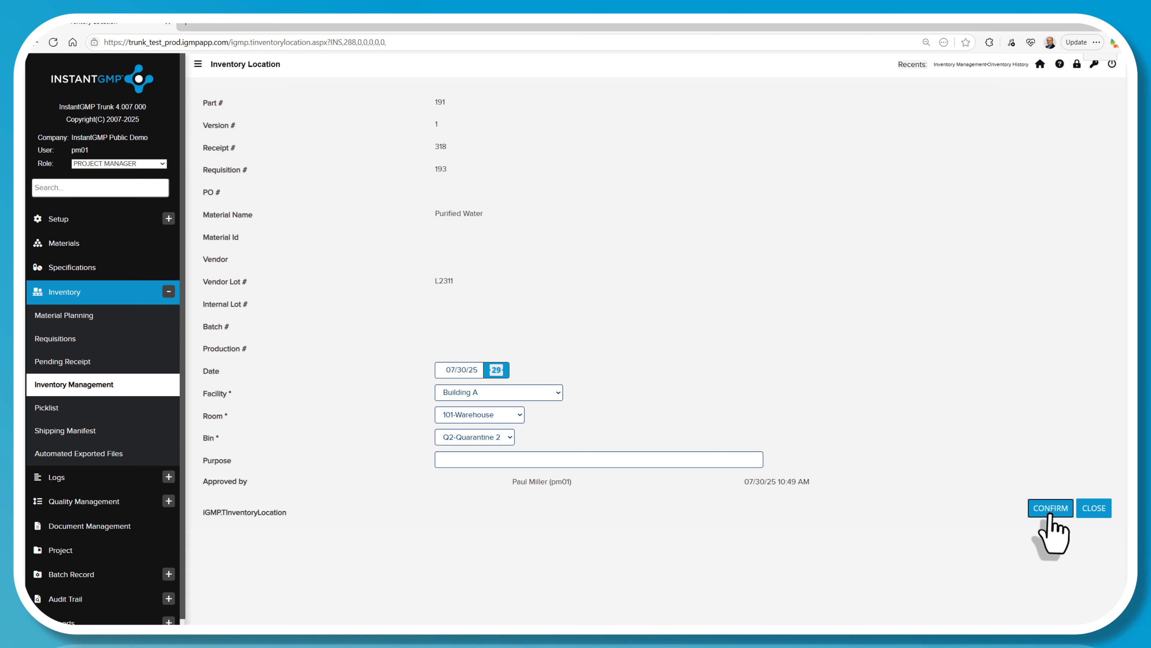
{"action": "left_click", "coordinate": [1047, 509]}
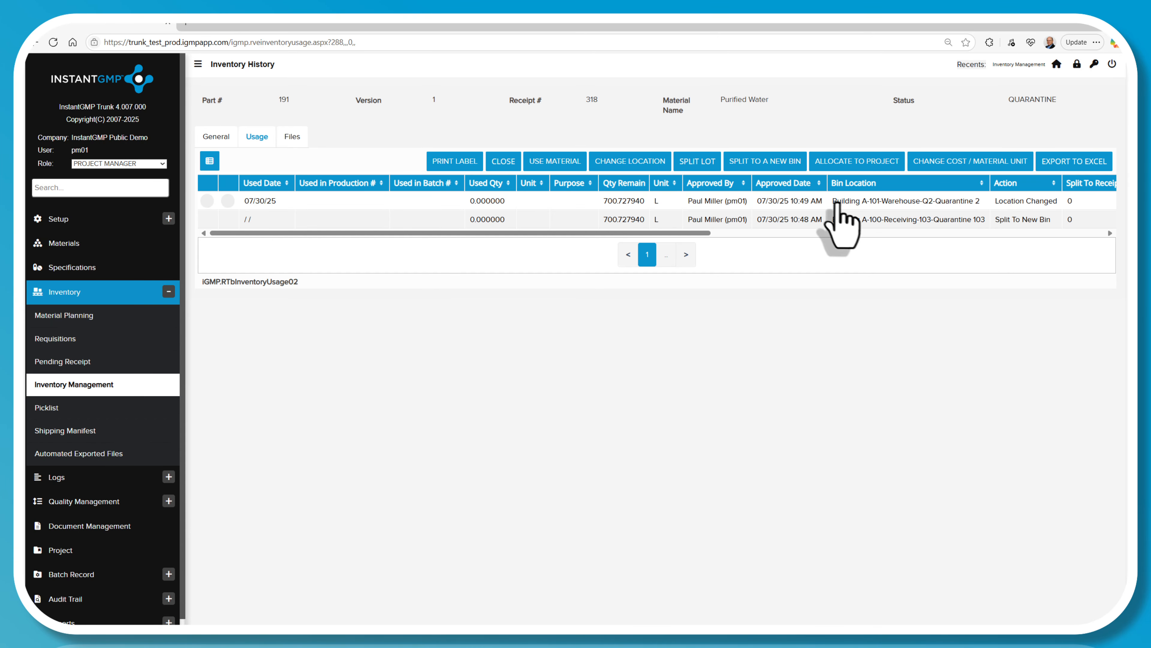
{"action": "left_click_drag", "start_coordinate": [833, 202], "coordinate": [979, 204]}
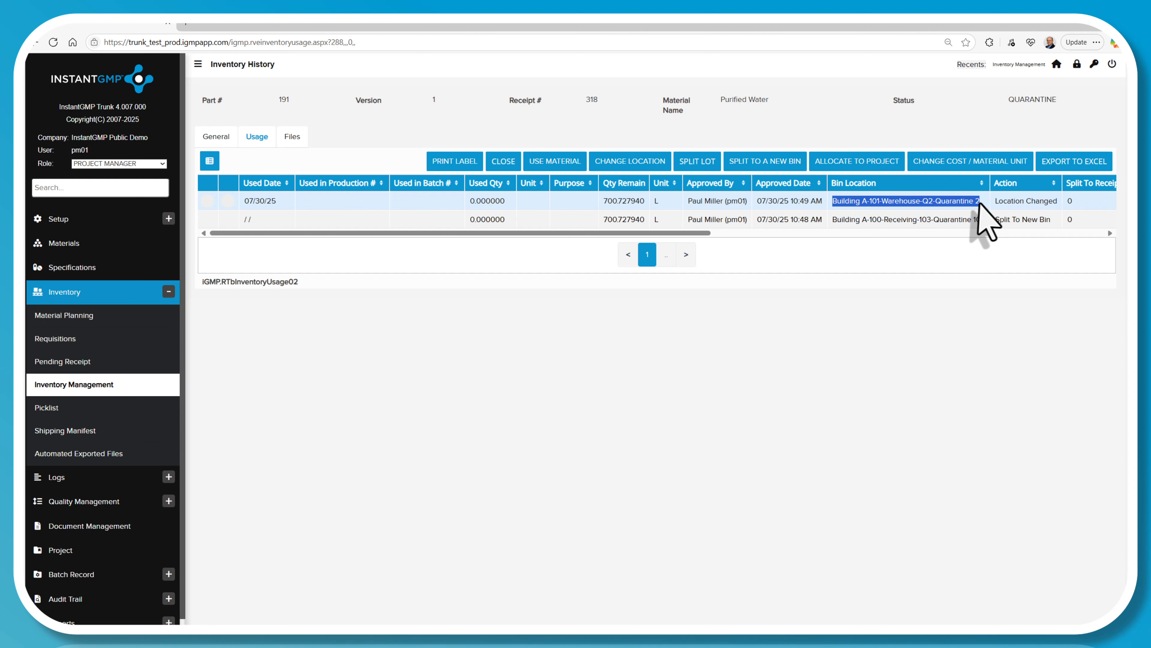
Start splitting 10 L out of the Purified Water lot and enter "Water damaged" as the purpose.
{"action": "left_click", "coordinate": [707, 168]}
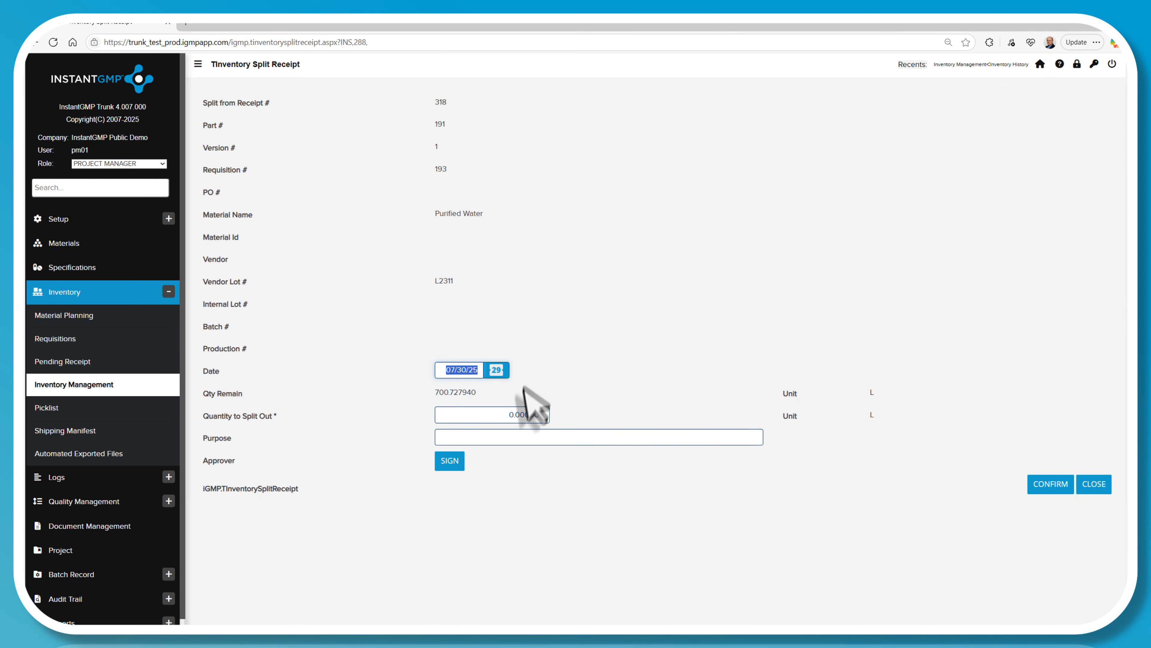
{"action": "left_click", "coordinate": [509, 414]}
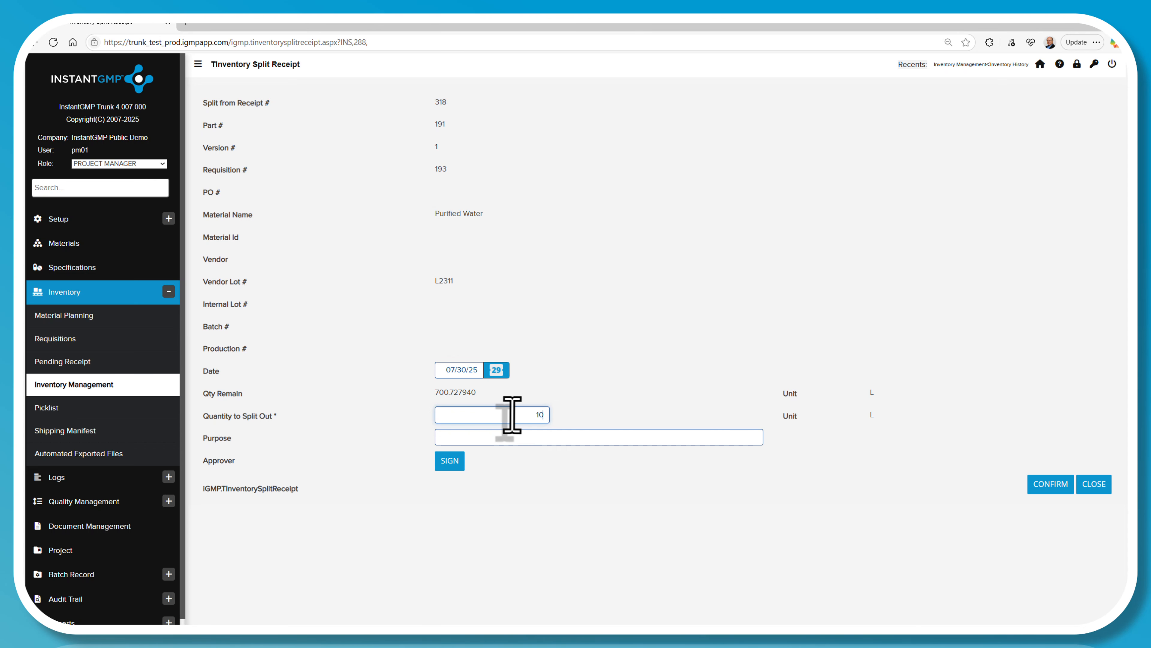
{"action": "type", "text": "10"}
{"action": "left_click", "coordinate": [472, 437]}
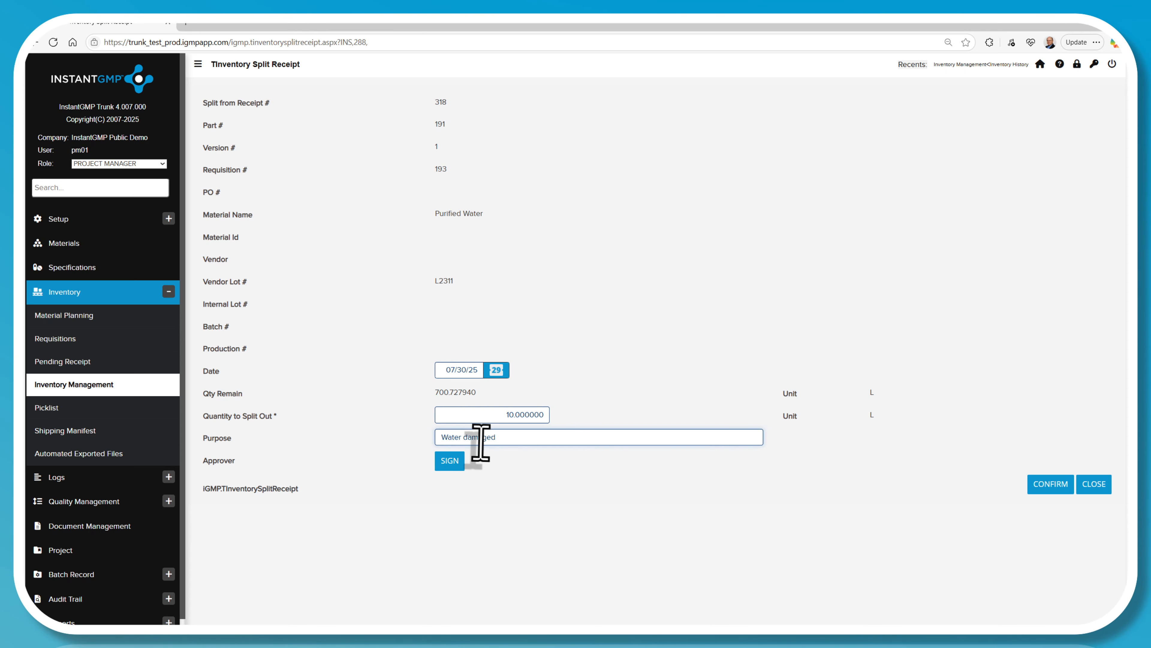
Sign the lot split as approver with the prefilled credentials, submit it, and highlight the Receipt Split entry in the usage history.
{"action": "left_click", "coordinate": [446, 461]}
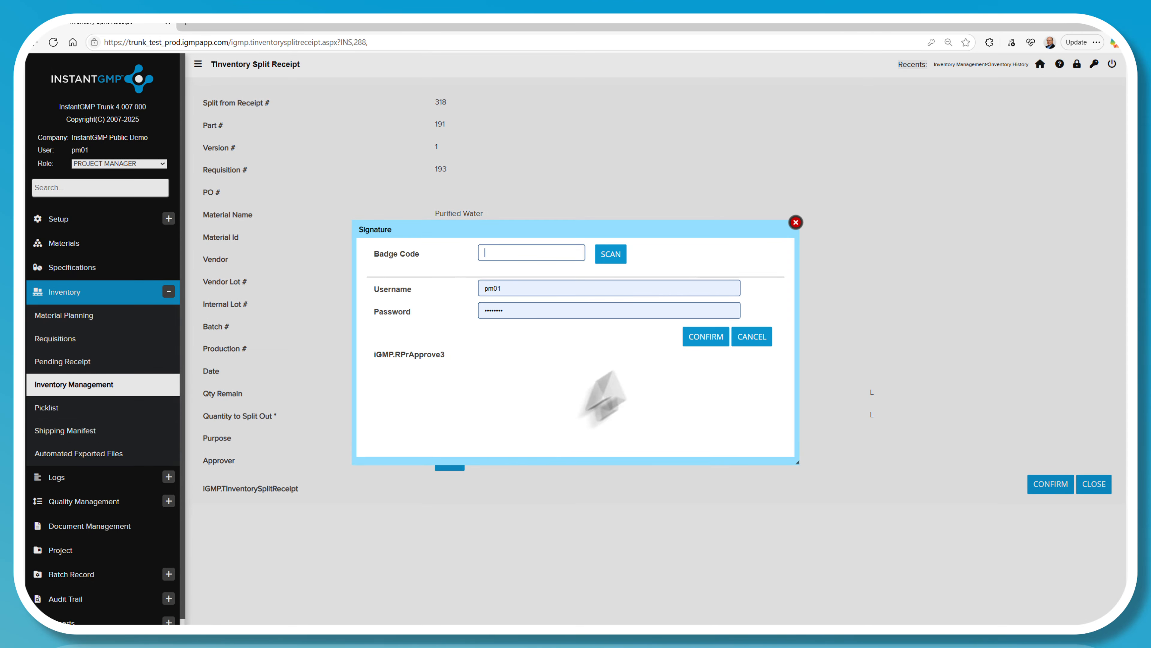
{"action": "left_click", "coordinate": [689, 339]}
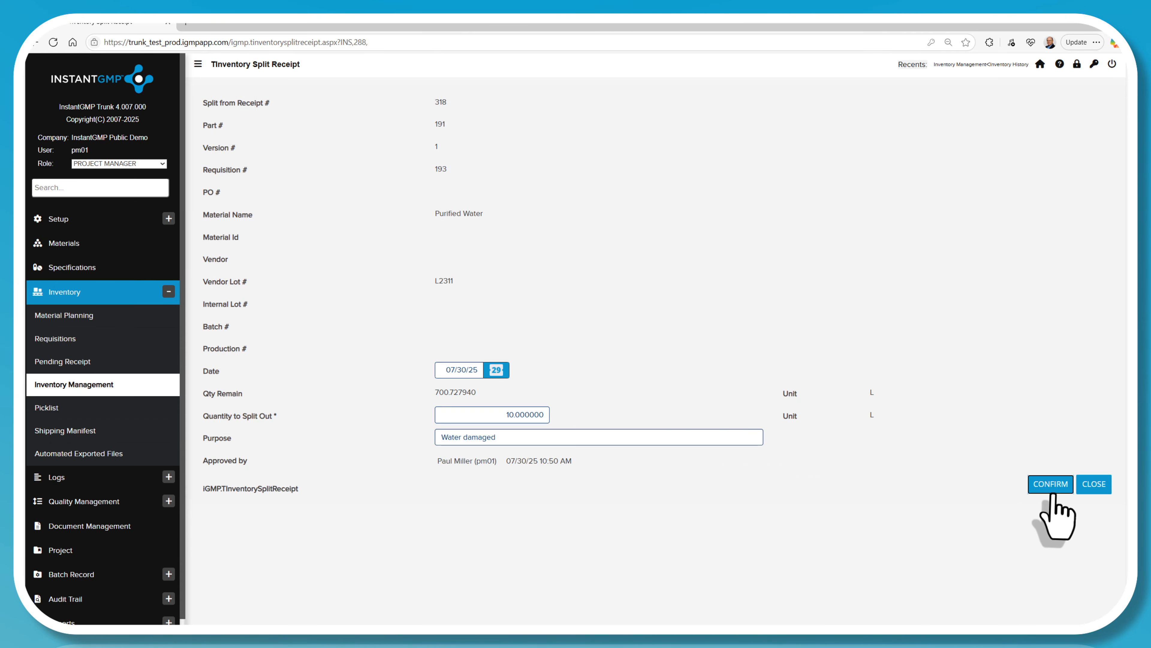
{"action": "left_click", "coordinate": [1052, 489]}
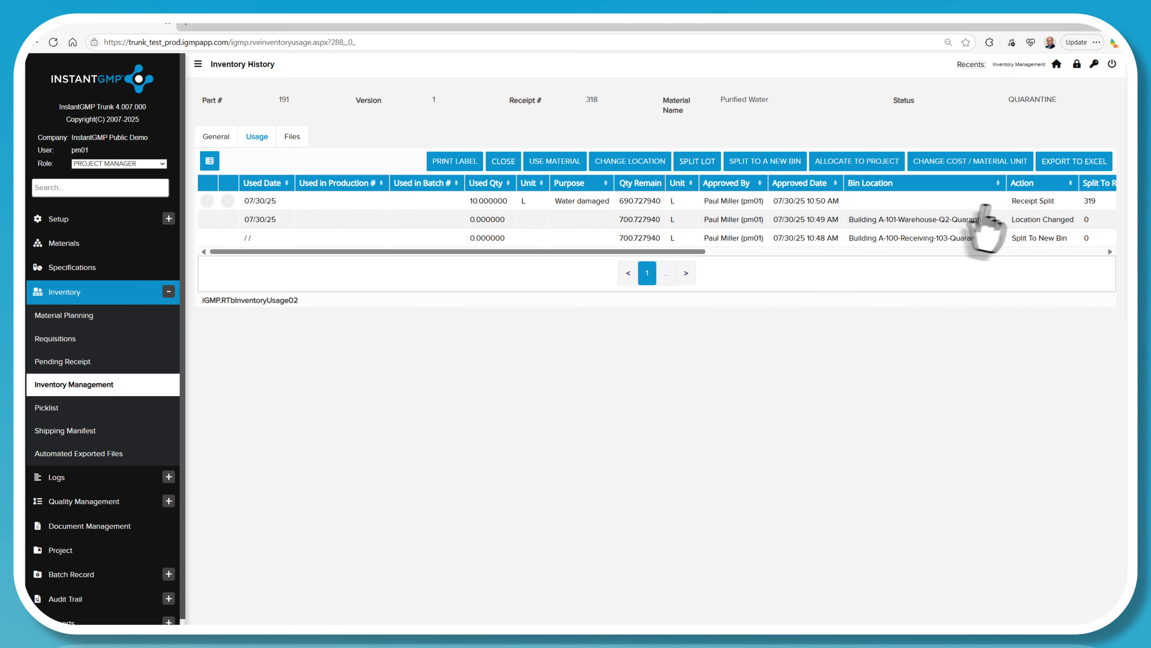
{"action": "triple_click", "coordinate": [1012, 203]}
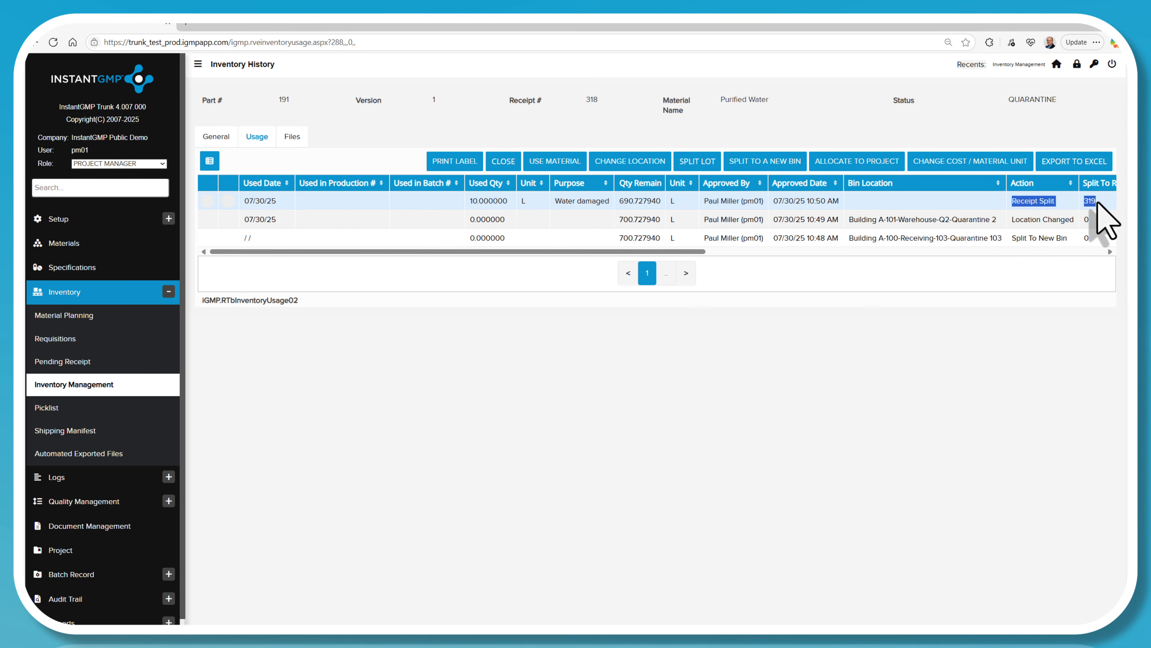
Check the source of the split-off receipt in Inventory Management, and reopen the usage history of Purified Water receipt 318.
{"action": "left_click", "coordinate": [88, 386]}
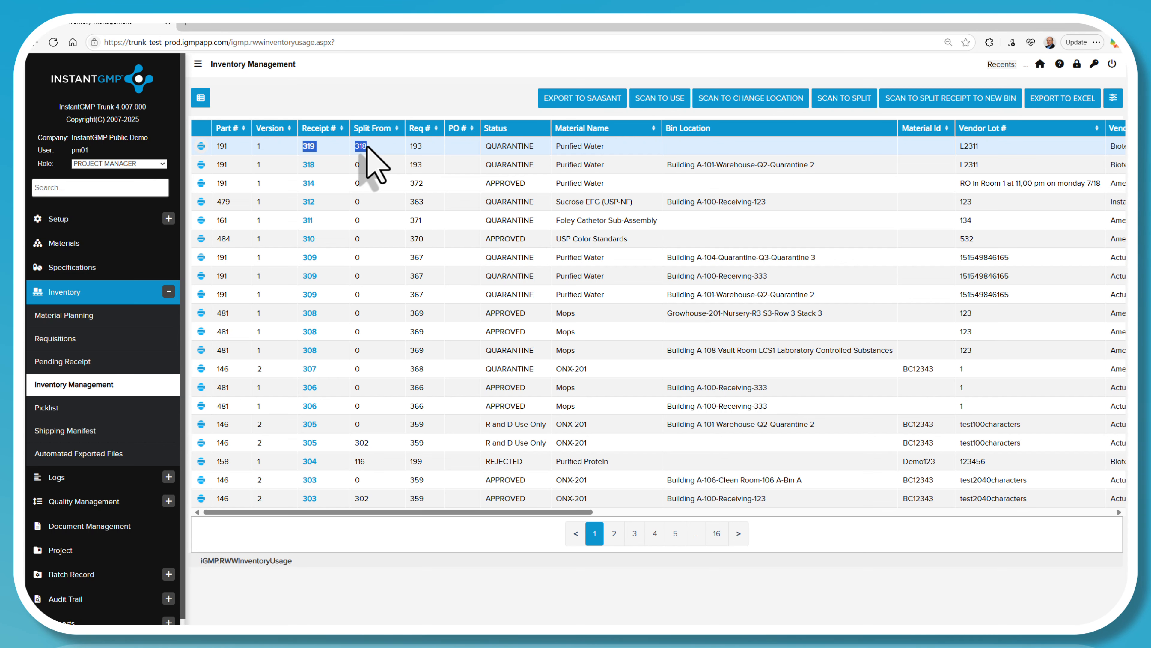
{"action": "left_click", "coordinate": [366, 146]}
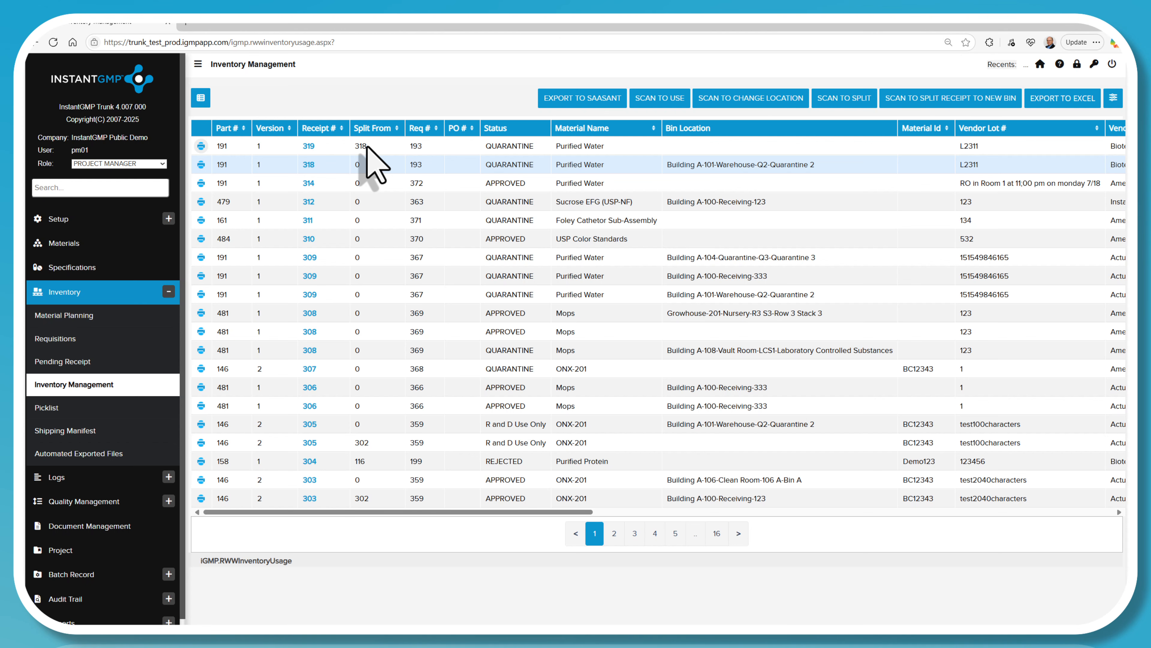
{"action": "left_click", "coordinate": [309, 165]}
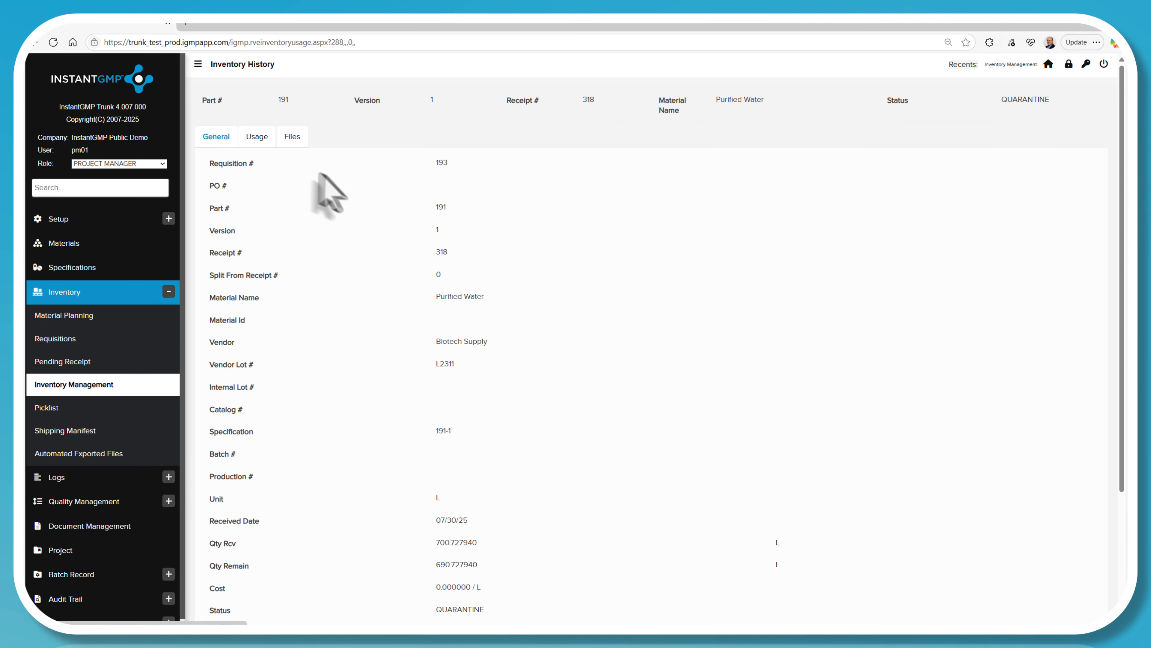
{"action": "left_click", "coordinate": [261, 142]}
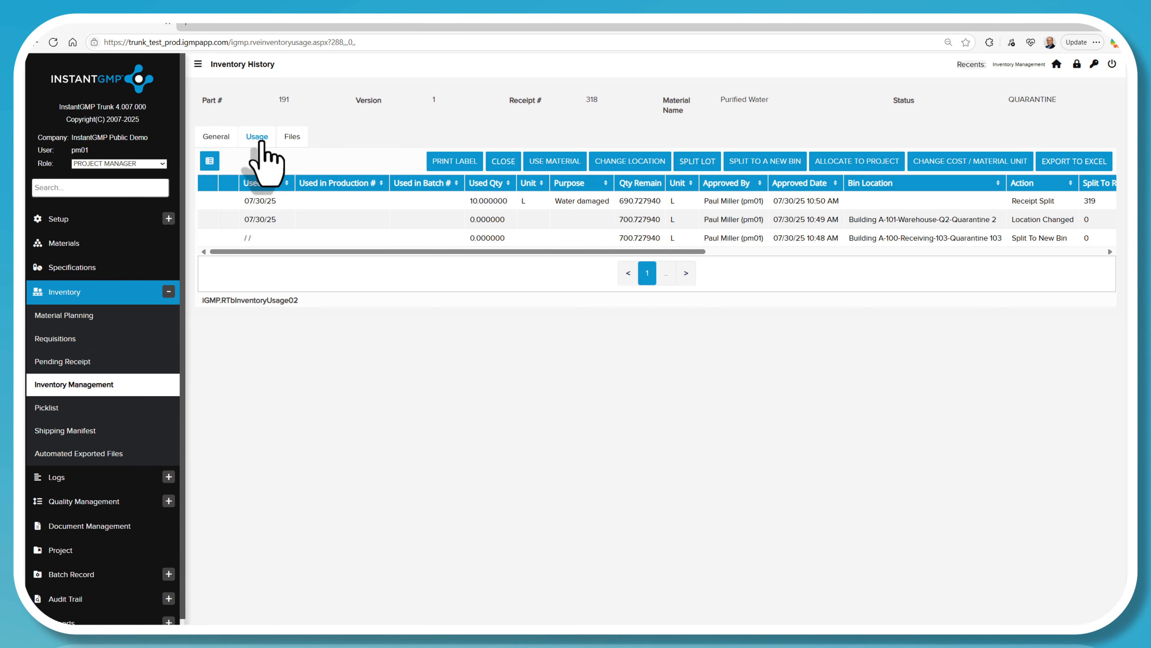
Split 100 L of receipt 318 to Building A, room 101-Warehouse, bin Q2-Quarantine 2, signing as approver and submitting the split.
{"action": "left_click", "coordinate": [764, 169]}
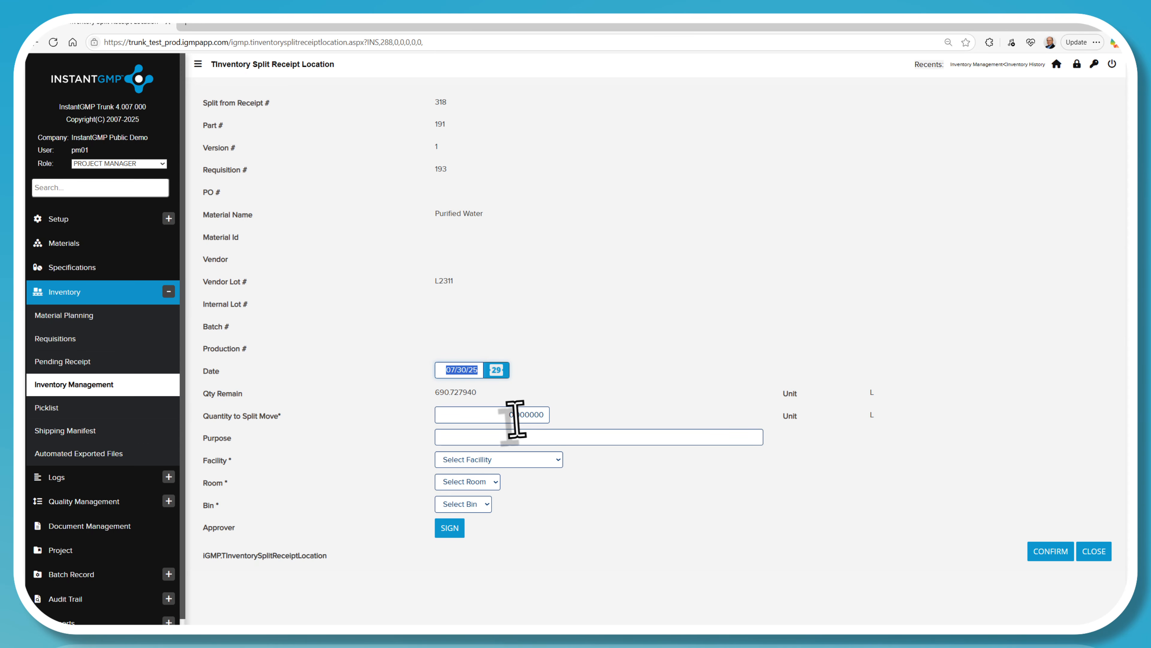
{"action": "left_click", "coordinate": [515, 415]}
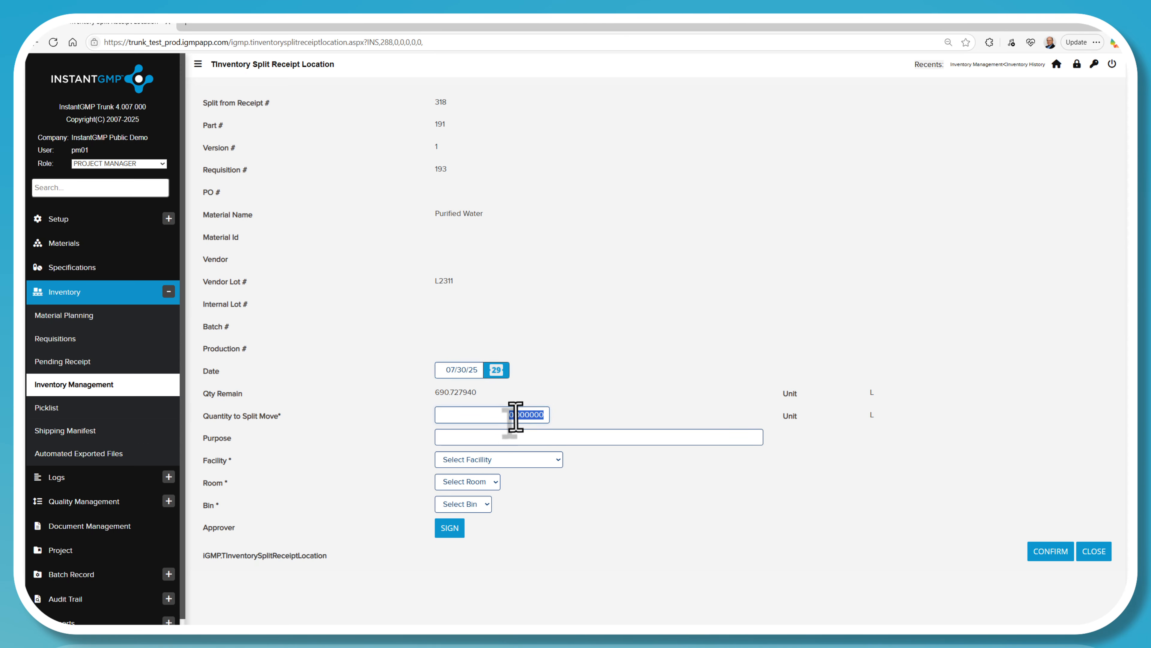
{"action": "left_click", "coordinate": [526, 462]}
{"action": "left_click", "coordinate": [522, 491]}
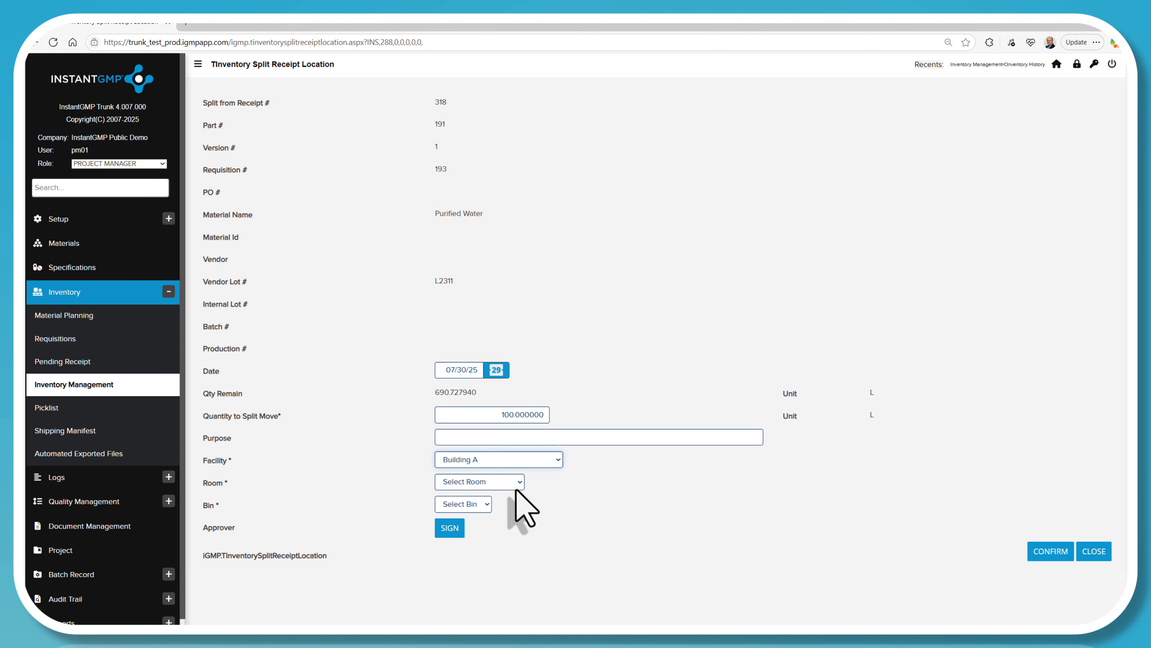
{"action": "left_click", "coordinate": [511, 484]}
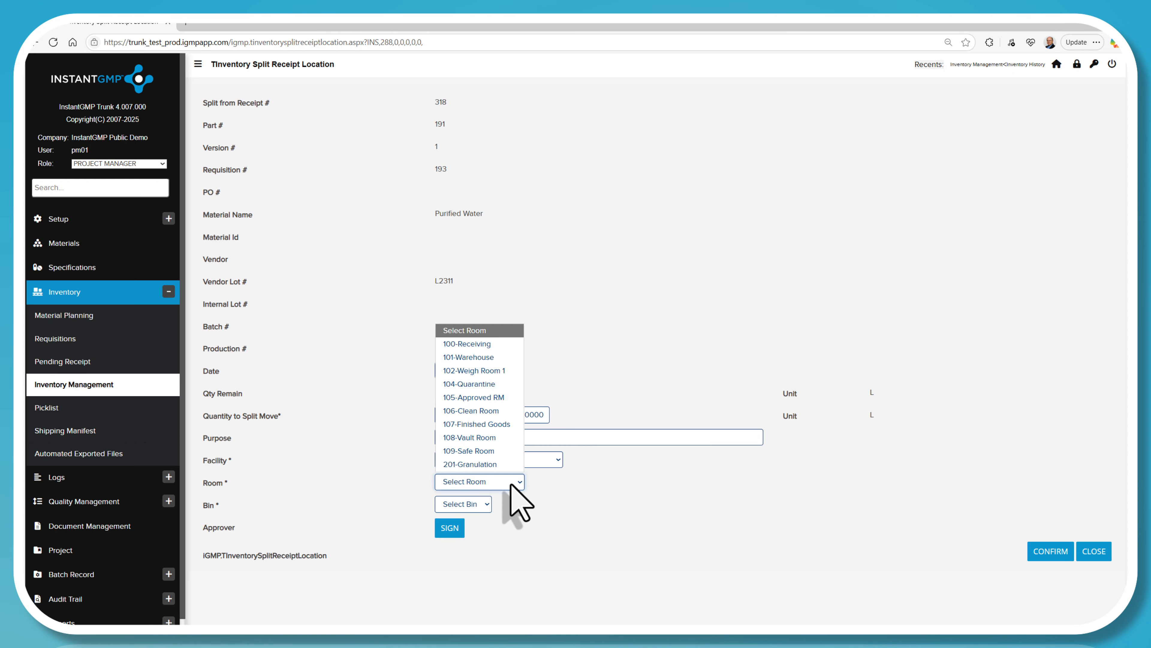
{"action": "left_click", "coordinate": [502, 359]}
{"action": "left_click", "coordinate": [494, 504]}
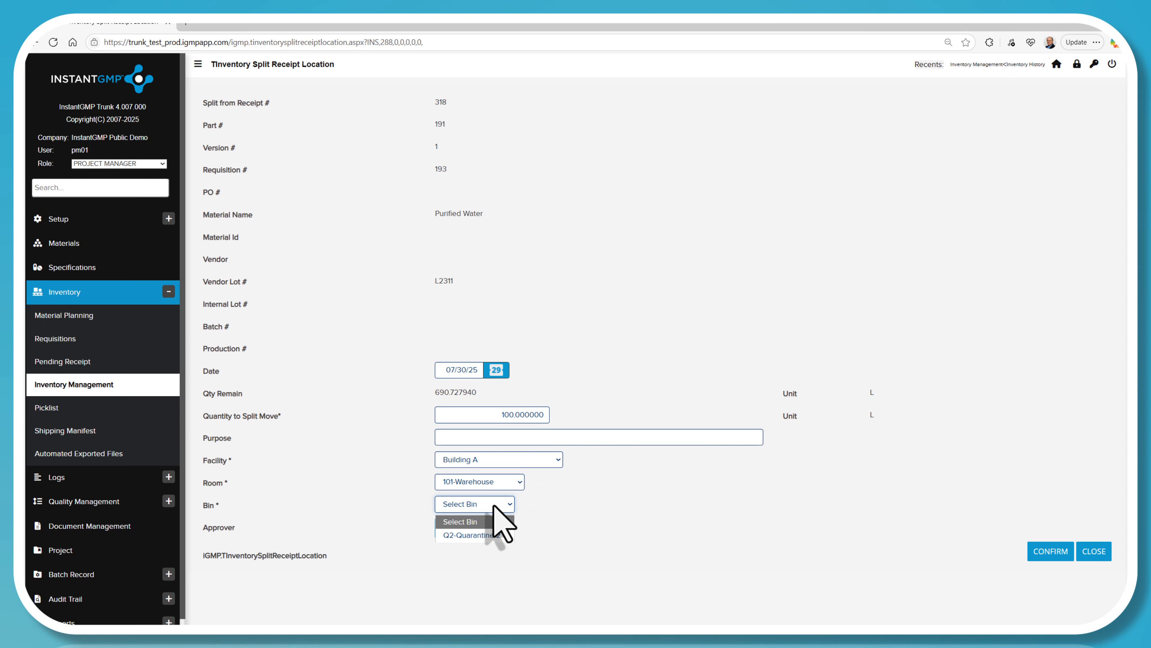
{"action": "left_click", "coordinate": [497, 534]}
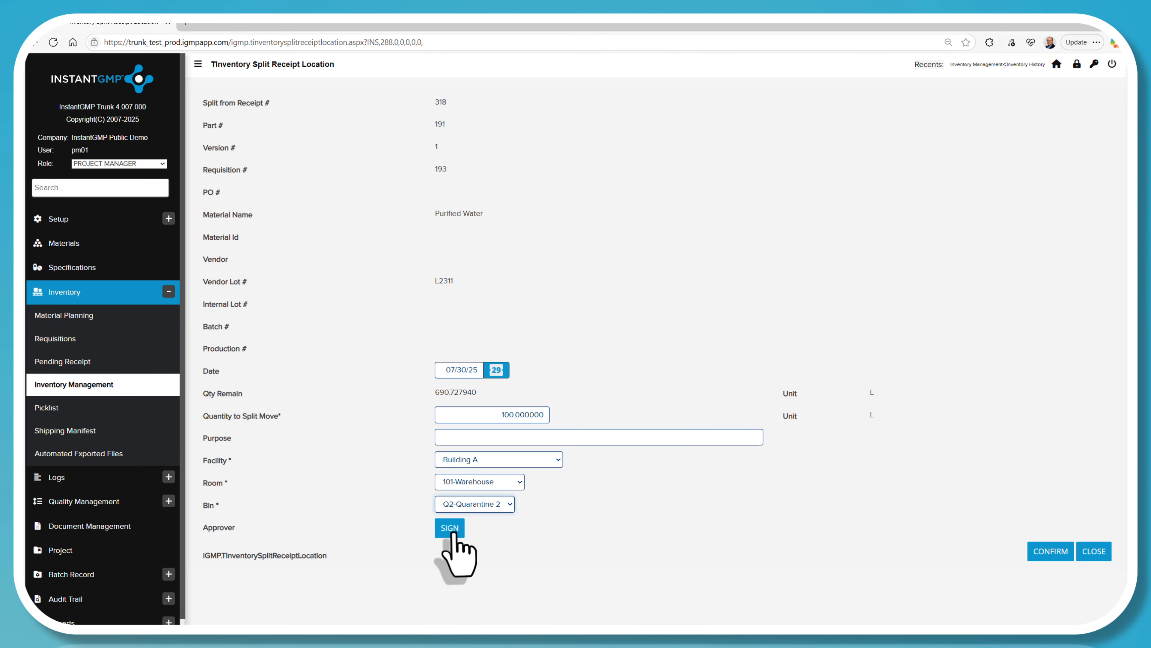
{"action": "left_click", "coordinate": [455, 534]}
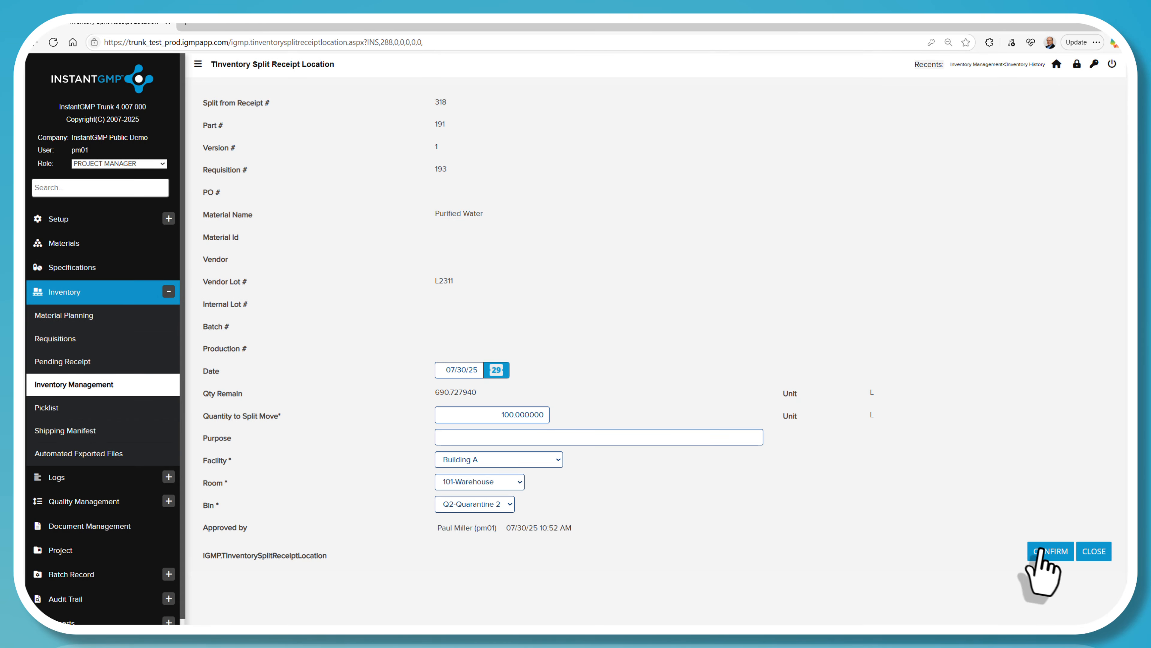
{"action": "left_click", "coordinate": [1051, 551]}
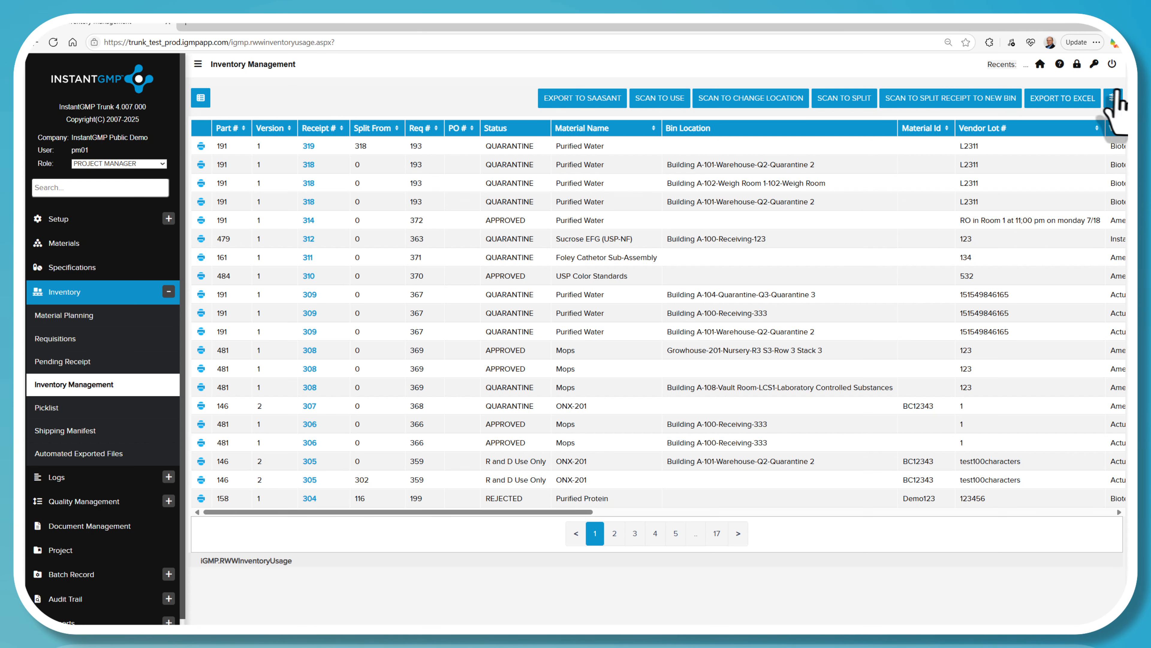
Filter the inventory list by receipt number 318 and highlight the receipt's total quantity.
{"action": "left_click", "coordinate": [1114, 99]}
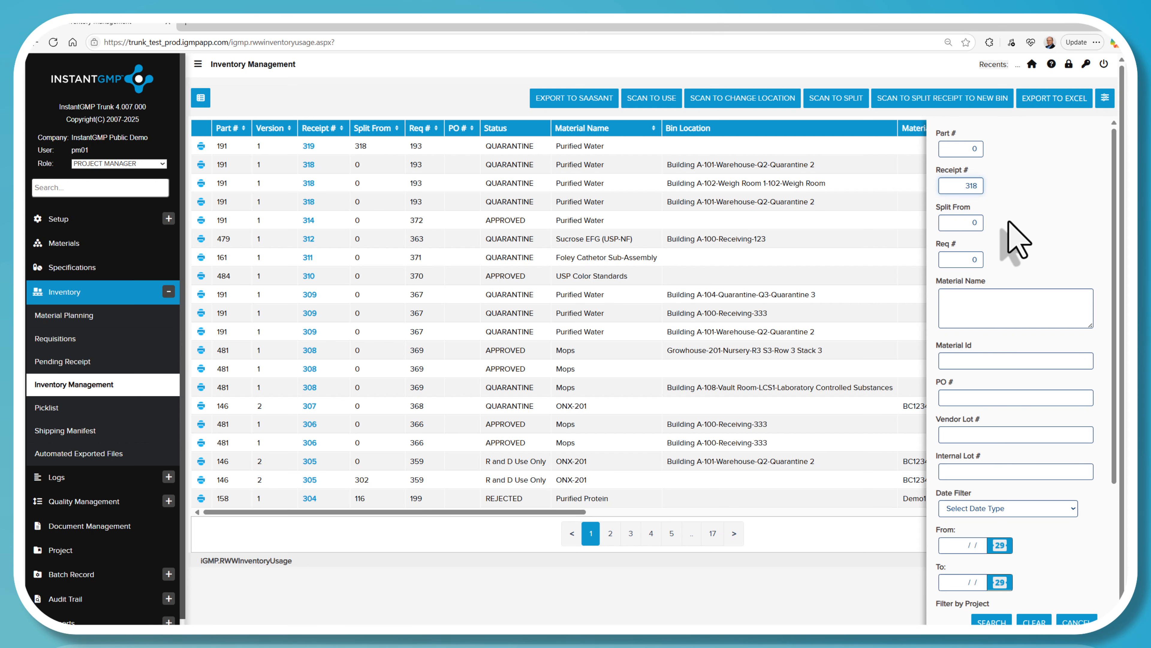
{"action": "left_click", "coordinate": [1000, 622]}
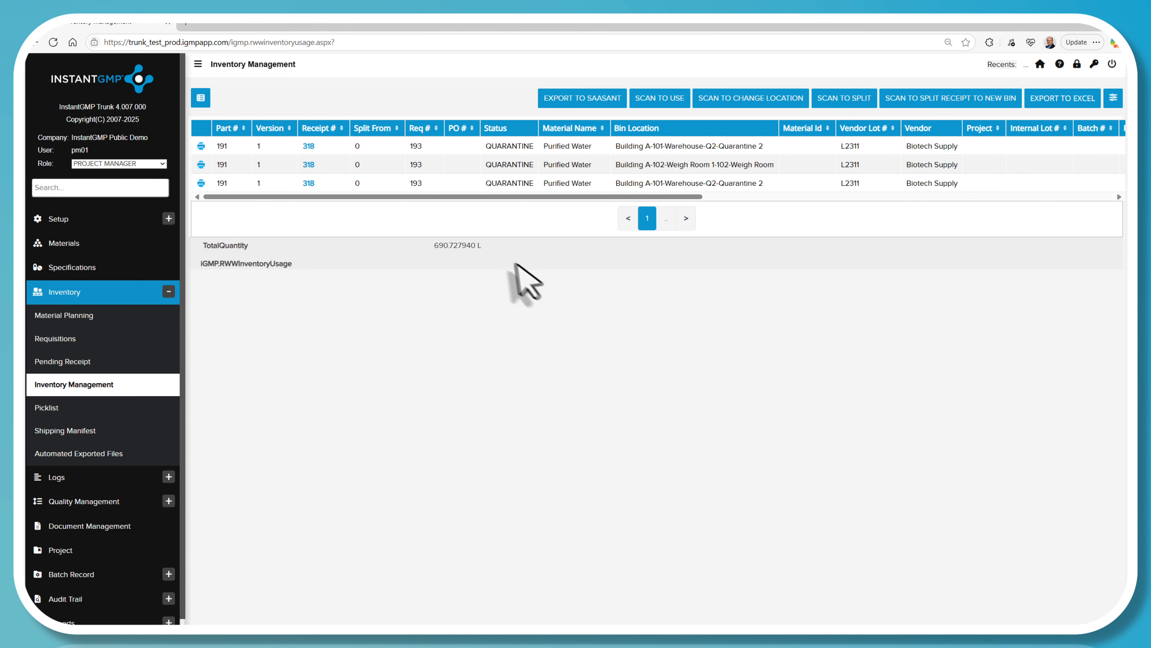
{"action": "left_click_drag", "start_coordinate": [483, 246], "coordinate": [431, 255]}
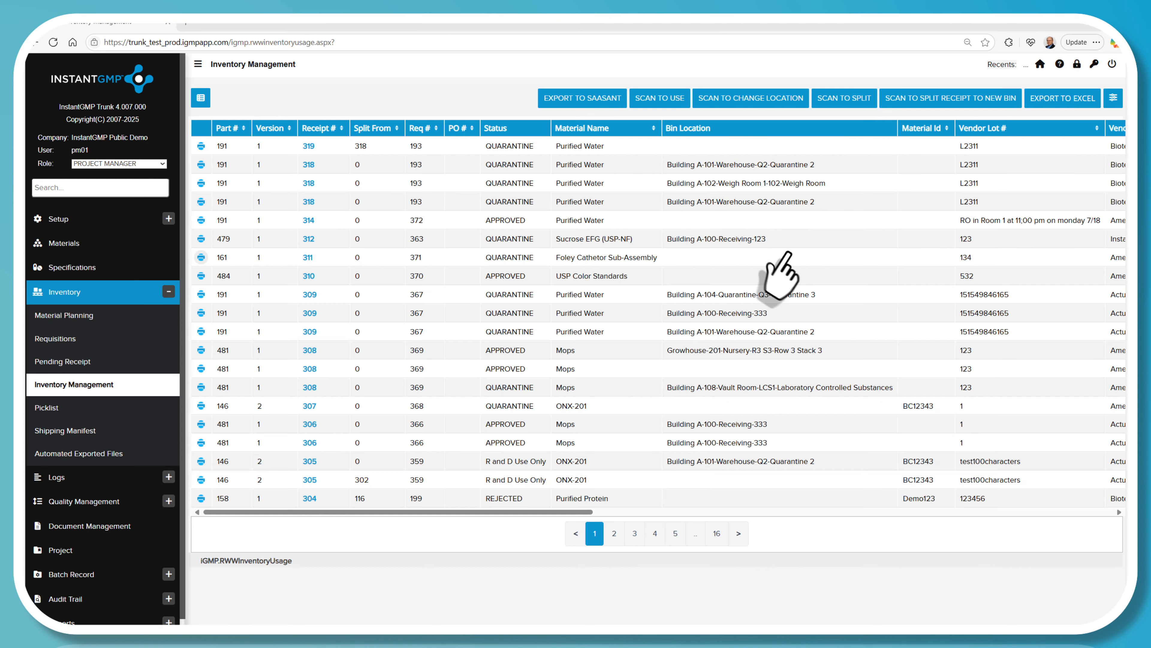
Filter the inventory list by location to Building A, room 100-Receiving, bin Q1-Quarantine 1.
{"action": "left_click", "coordinate": [1113, 100]}
{"action": "scroll", "coordinate": [1020, 490], "scroll_direction": "down", "scroll_amount": 5}
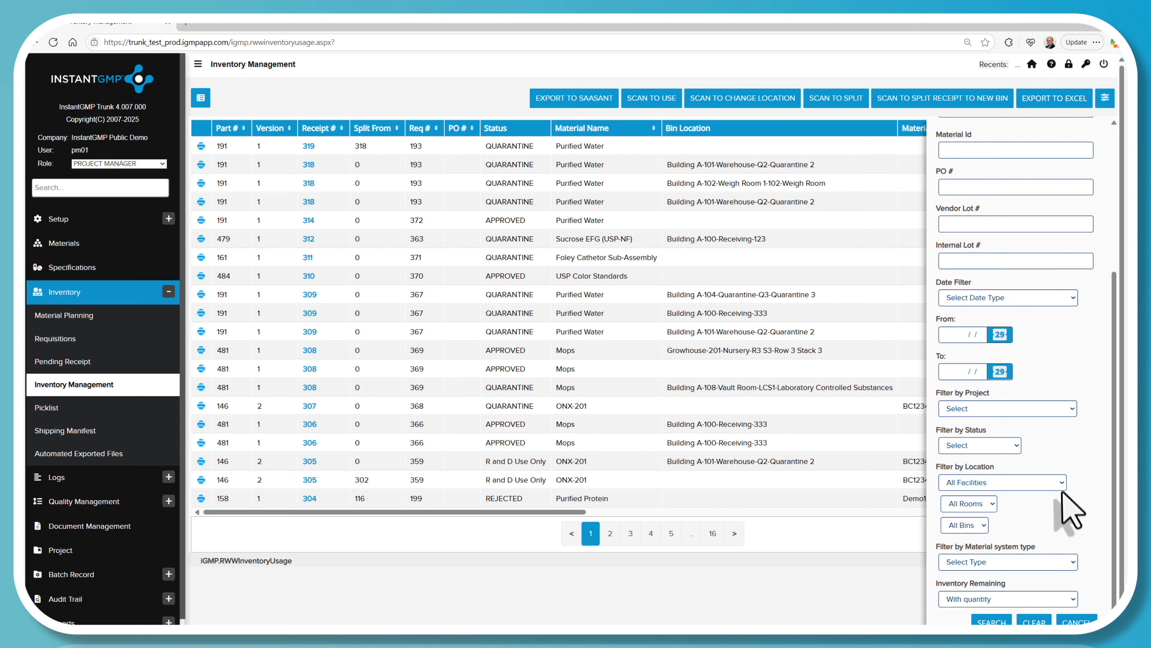
{"action": "left_click", "coordinate": [1062, 484]}
{"action": "left_click", "coordinate": [1026, 509]}
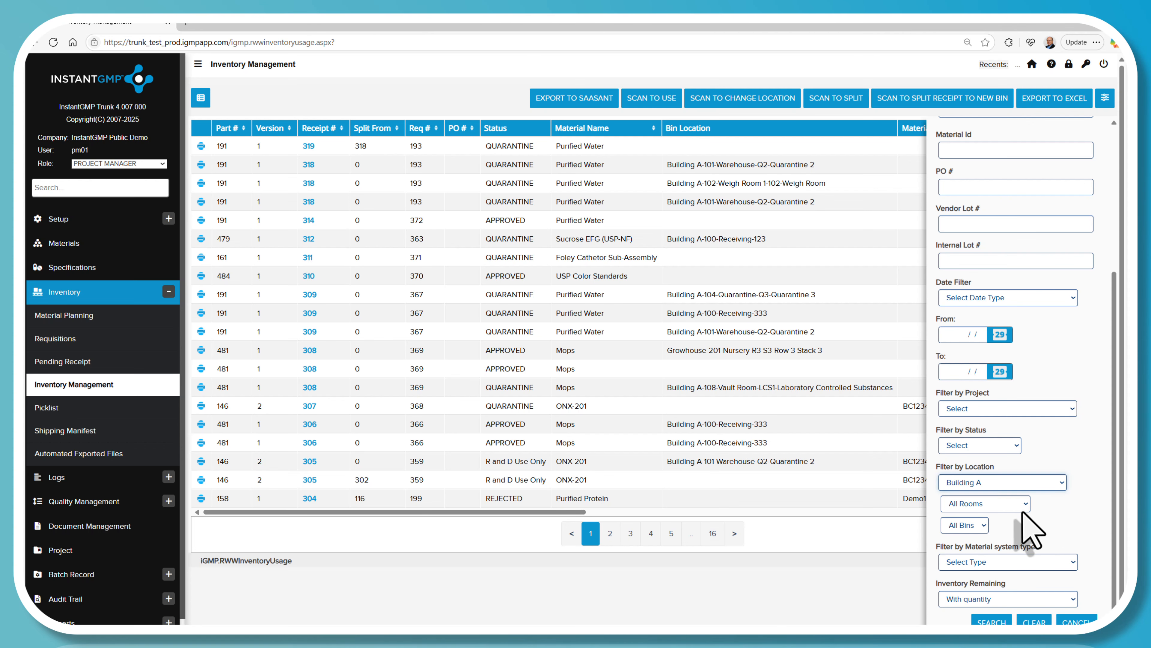
{"action": "left_click", "coordinate": [1021, 505]}
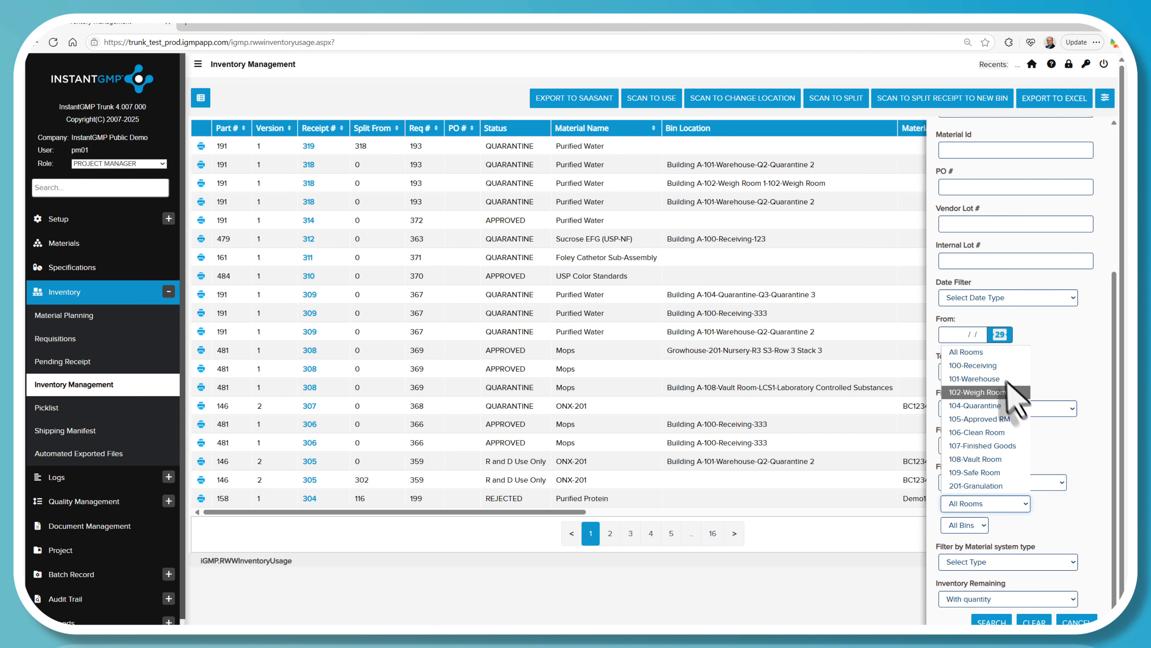
{"action": "left_click", "coordinate": [999, 368]}
{"action": "left_click", "coordinate": [1018, 525]}
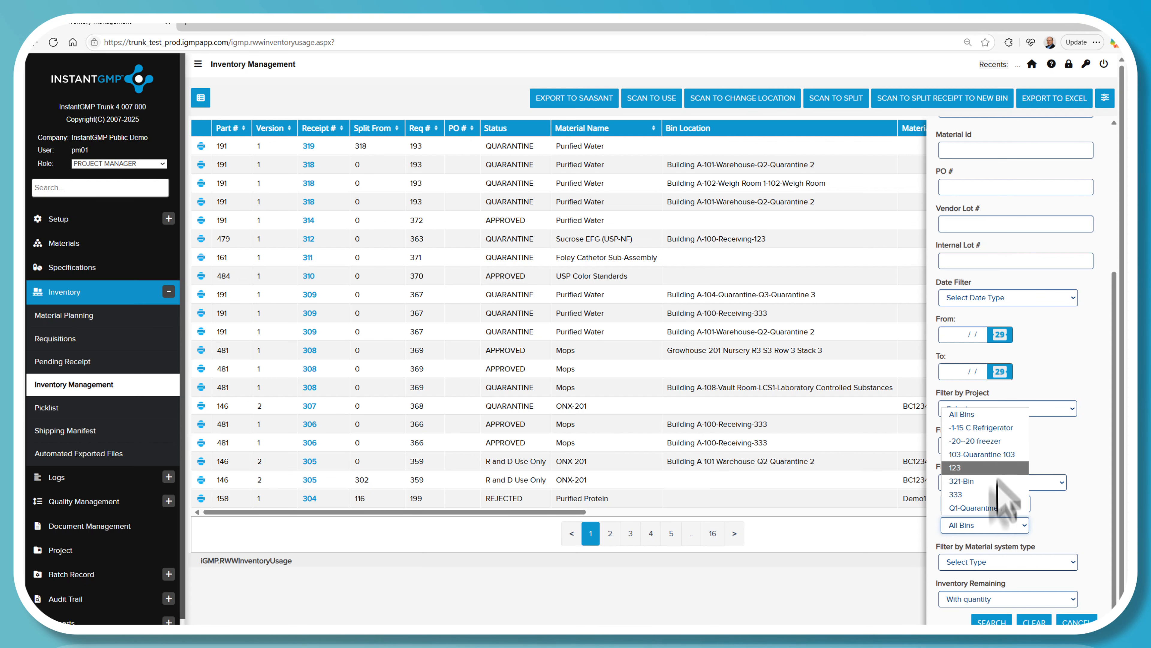
{"action": "left_click", "coordinate": [998, 507]}
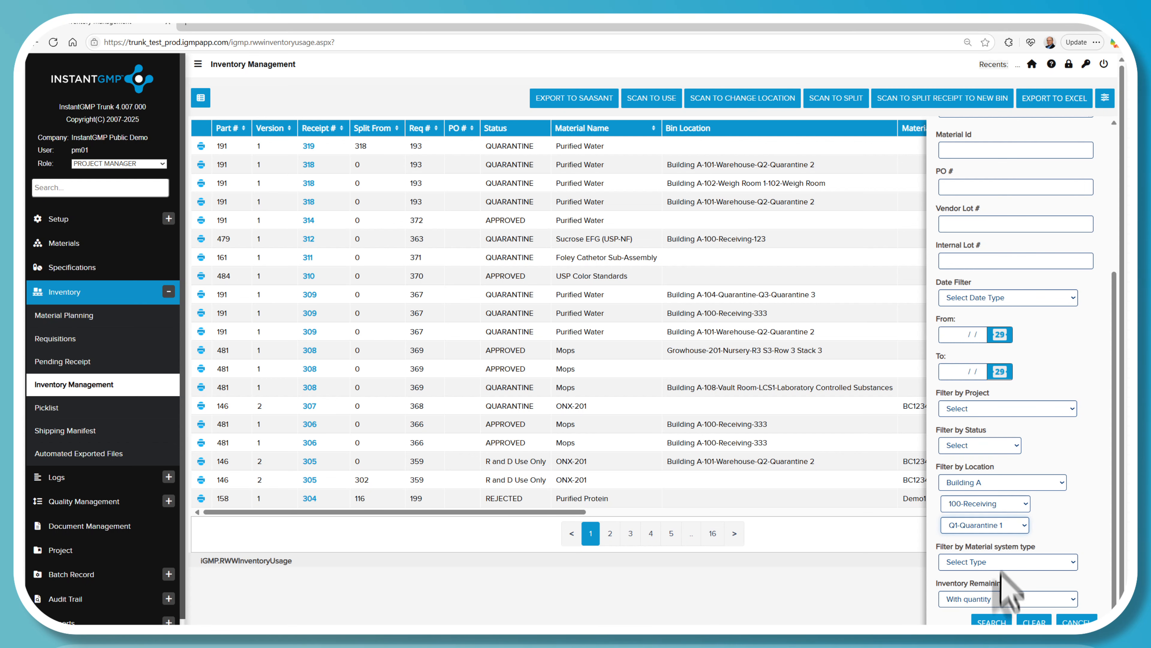
{"action": "left_click", "coordinate": [993, 622]}
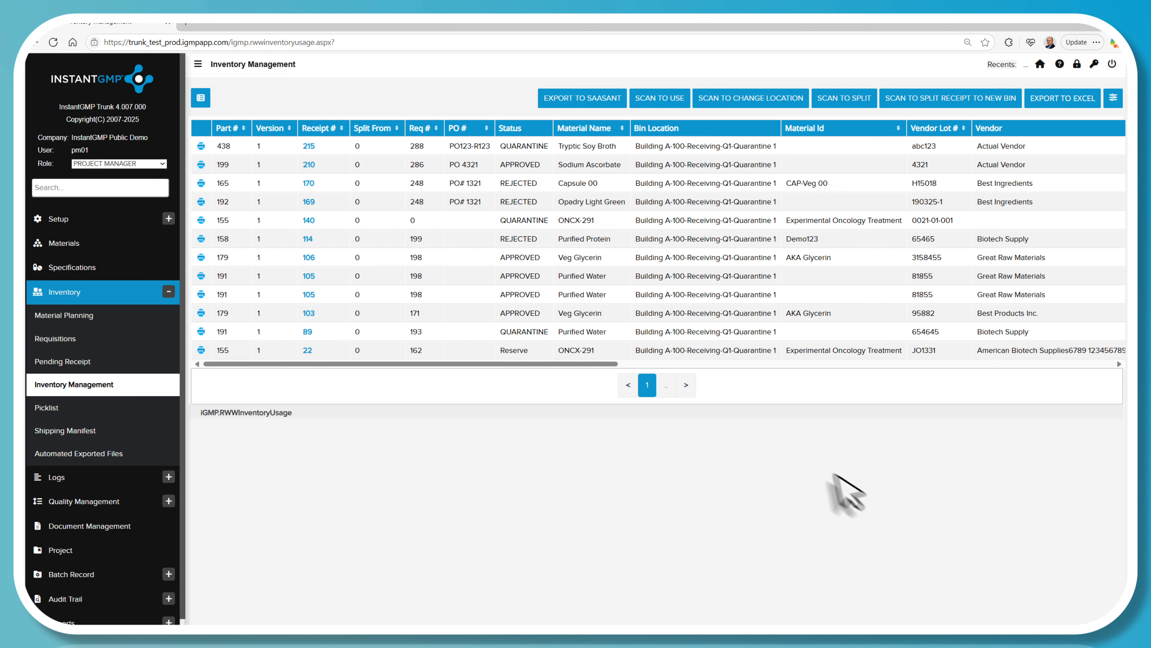